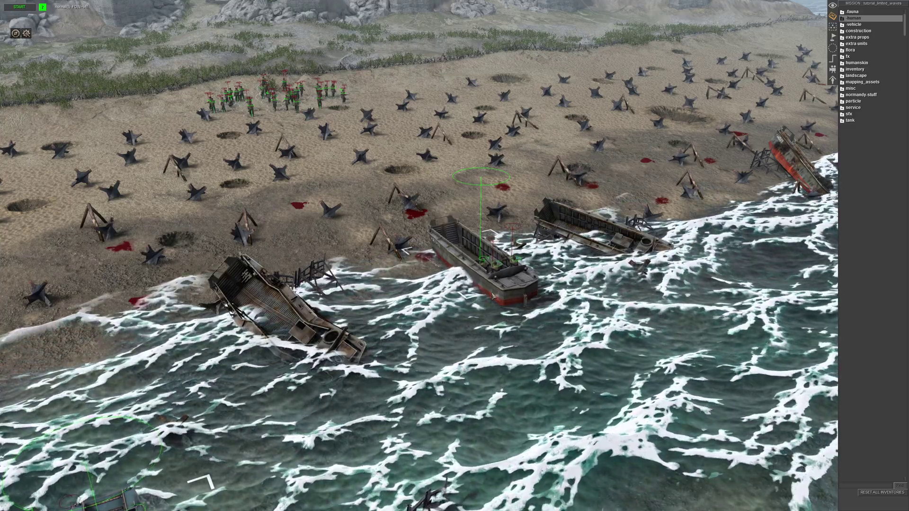
- Add the tag us_lcvp_2 to the intact landing craft at the shoreline
scroll(493, 297, "down", 3)
middle_click_drag(493, 296, 471, 296)
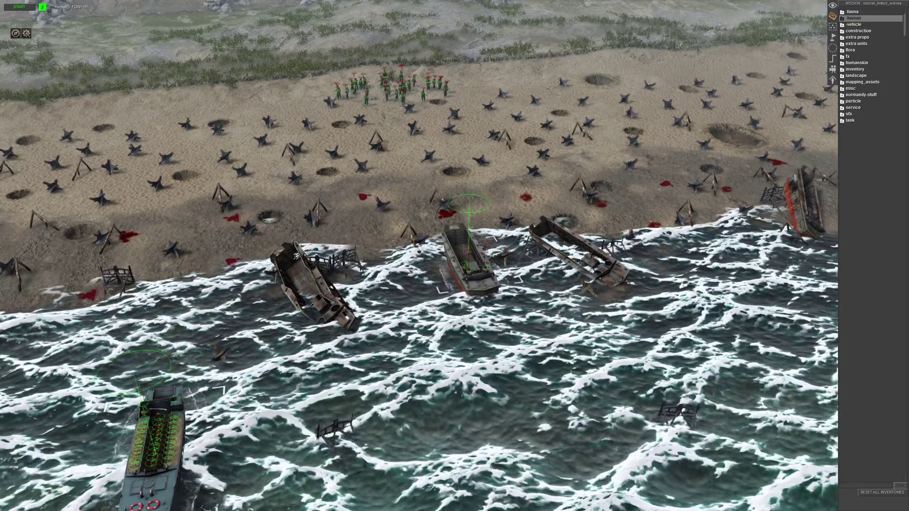
left_click(483, 303)
key("t")
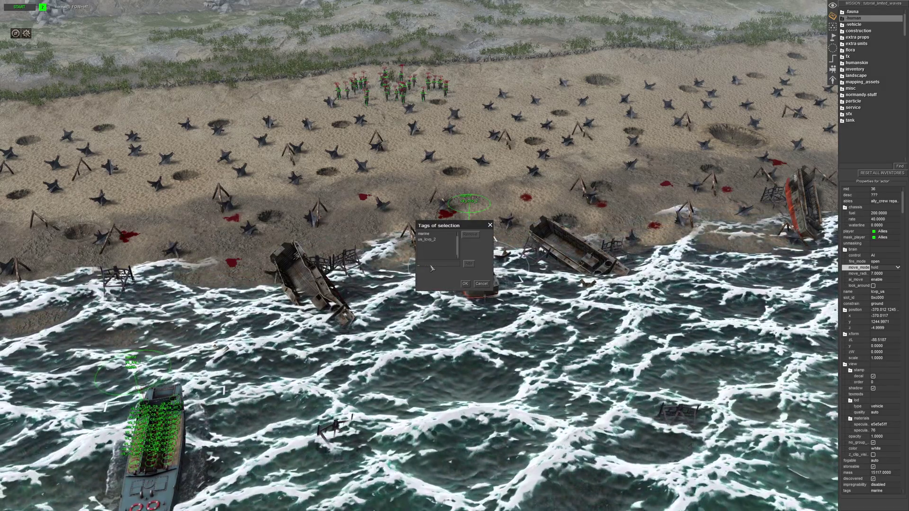
left_click(438, 336)
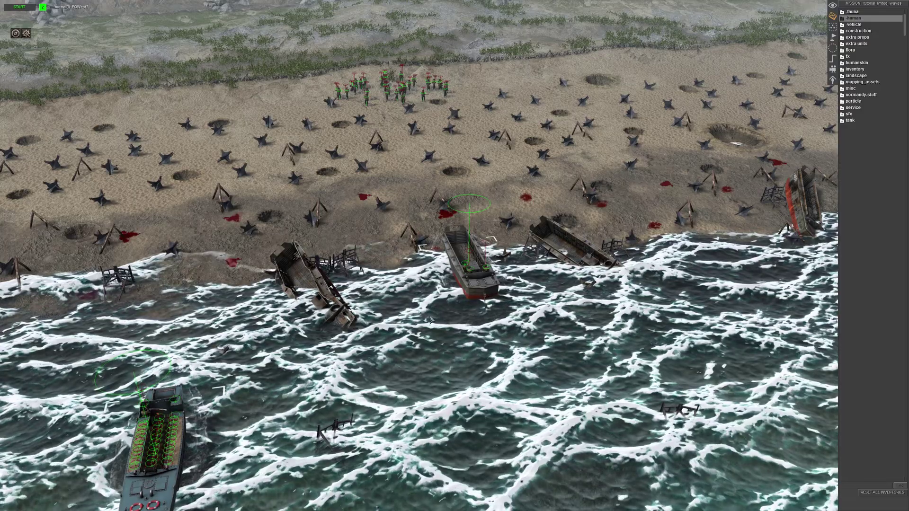
- Select the infantry group standing on the beach and add its us_lcvp_inf_ tag to all the soldiers
middle_click_drag(438, 336, 327, 178)
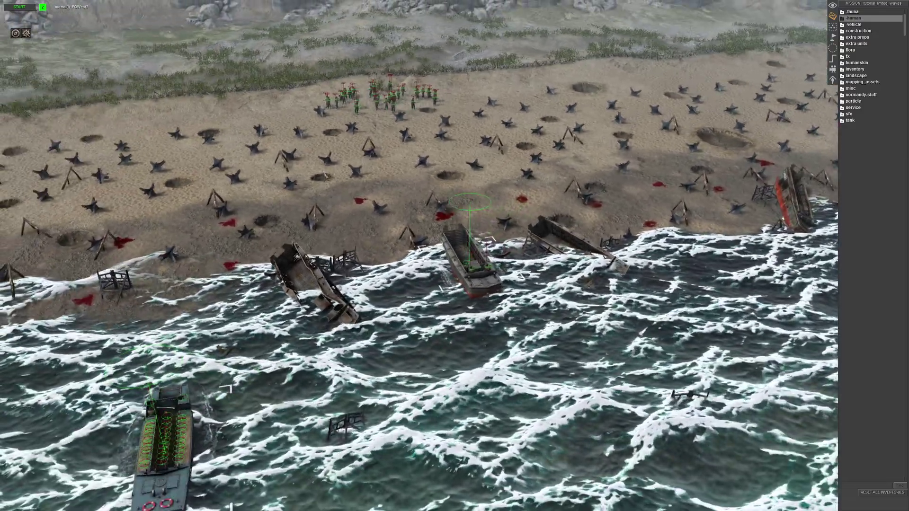
scroll(431, 174, "up", 1)
middle_click_drag(431, 174, 407, 182)
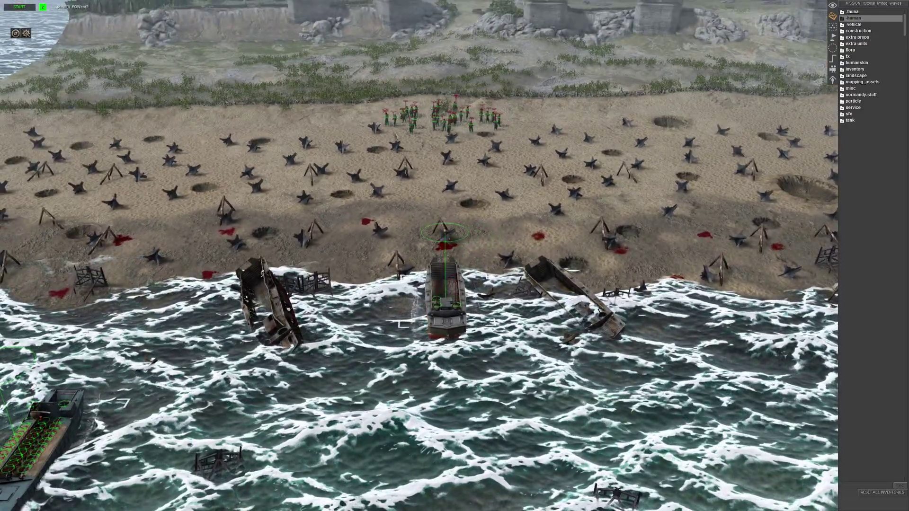
left_click_drag(365, 85, 533, 142)
type("t")
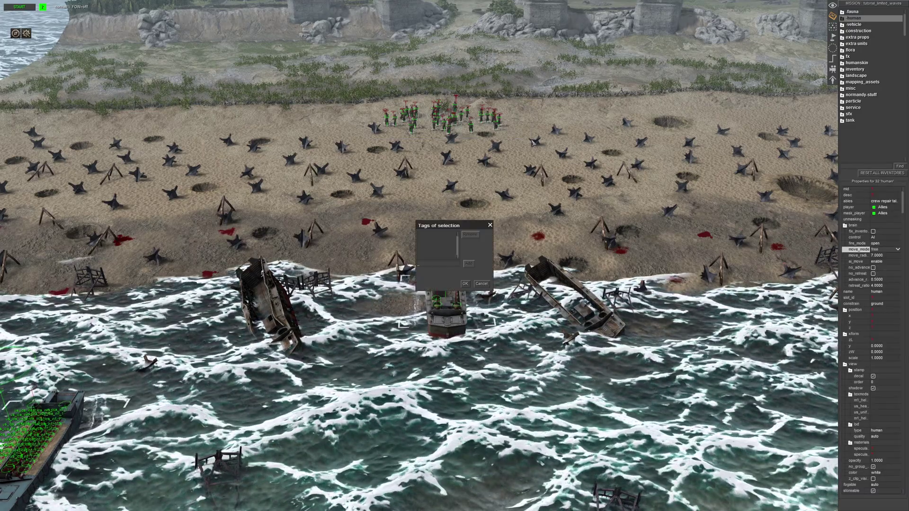
type("us_us_lcvp_i_")
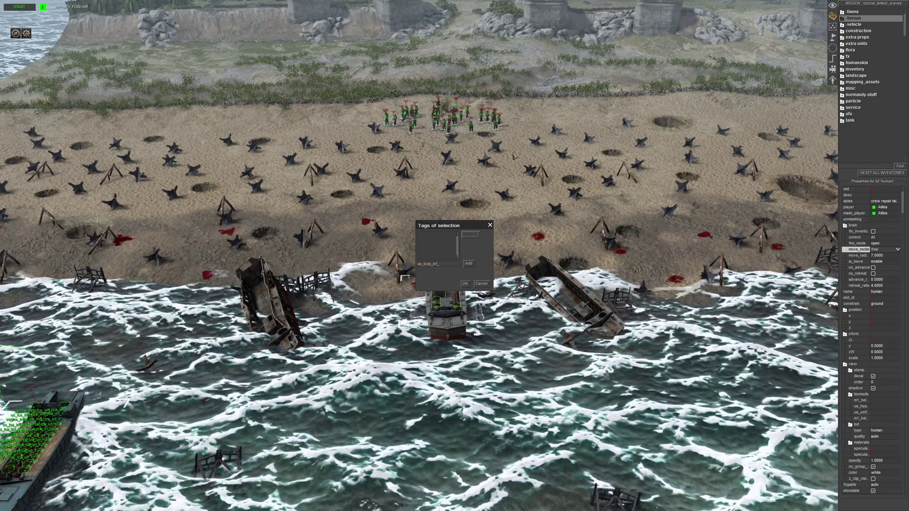
key("Return")
left_click(551, 142)
- Switch to play mode and order all the beach infantry squads to board the intact landing craft
key("F1")
left_click_drag(363, 100, 451, 148)
right_click(444, 251)
left_click(549, 151)
middle_click_drag(549, 151, 511, 132)
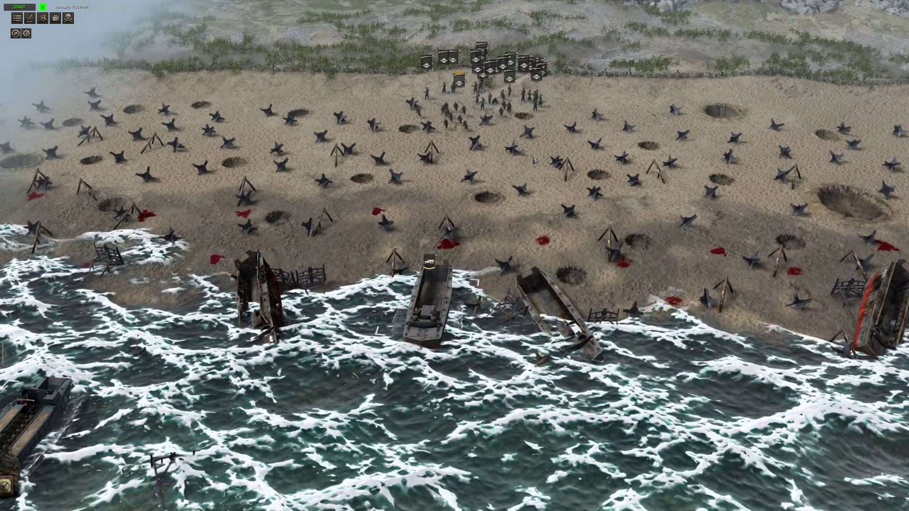
left_click_drag(412, 74, 513, 104)
right_click(444, 251)
left_click(532, 112)
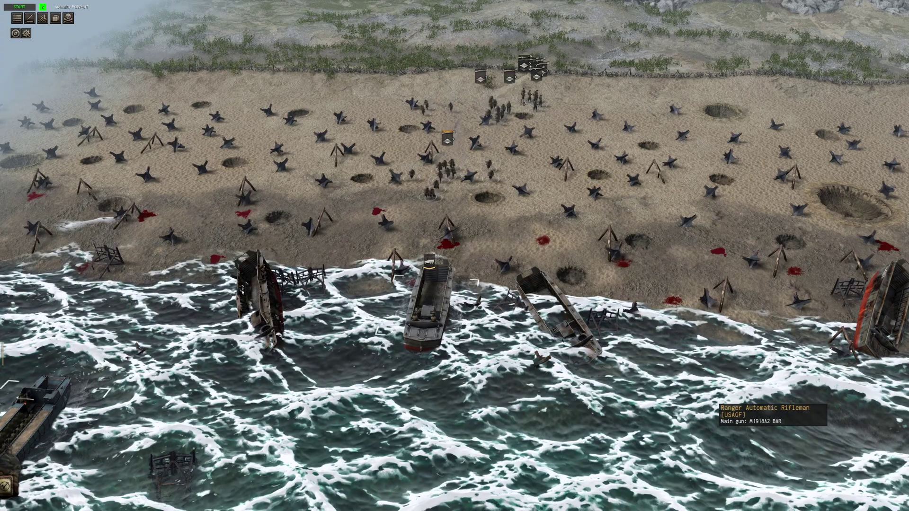
left_click(508, 105)
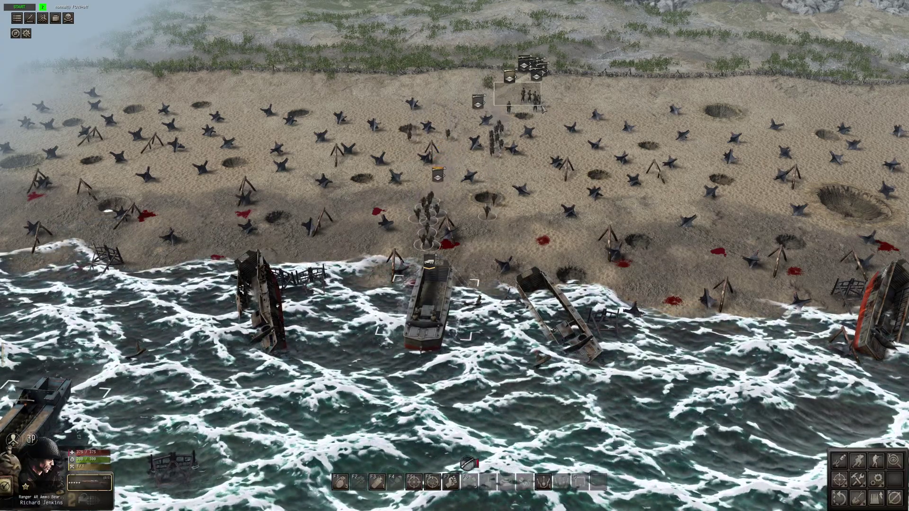
left_click(438, 182)
right_click(427, 310)
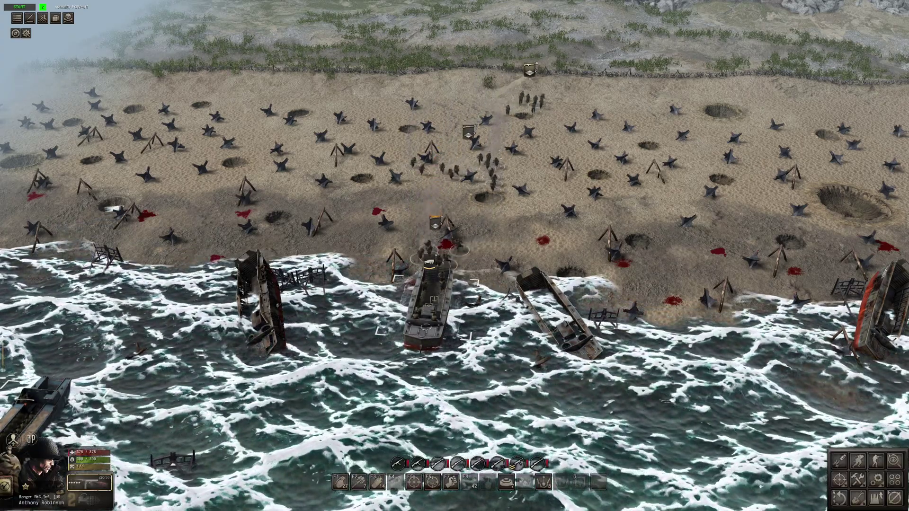
left_click(548, 101)
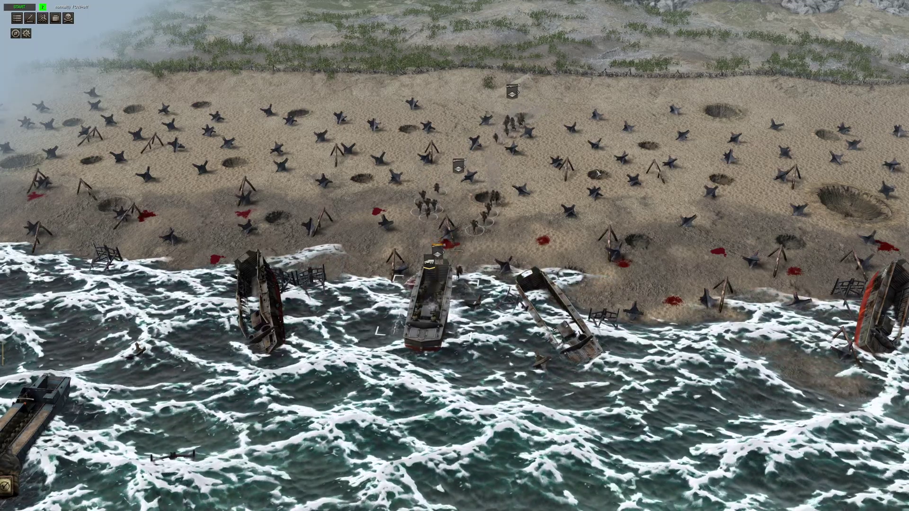
- Return to the editor and move the loaded landing craft a short way off the beach into the water
middle_click_drag(553, 170, 583, 424)
scroll(724, 344, "up", 5)
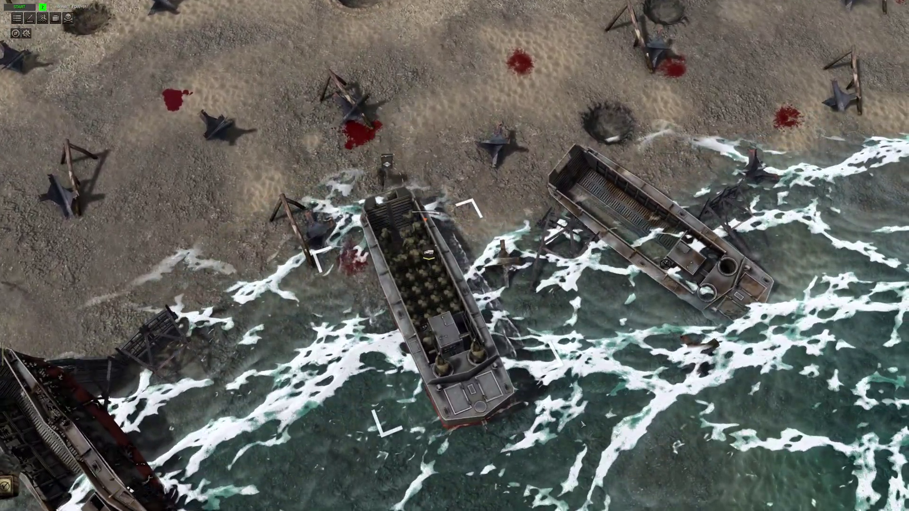
middle_click_drag(583, 425, 447, 316)
scroll(447, 317, "down", 5)
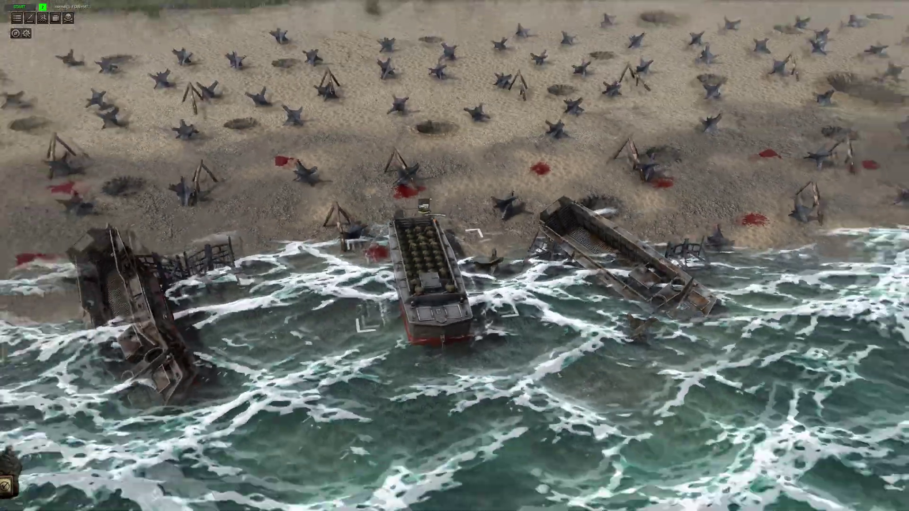
key("F3")
right_click(455, 213)
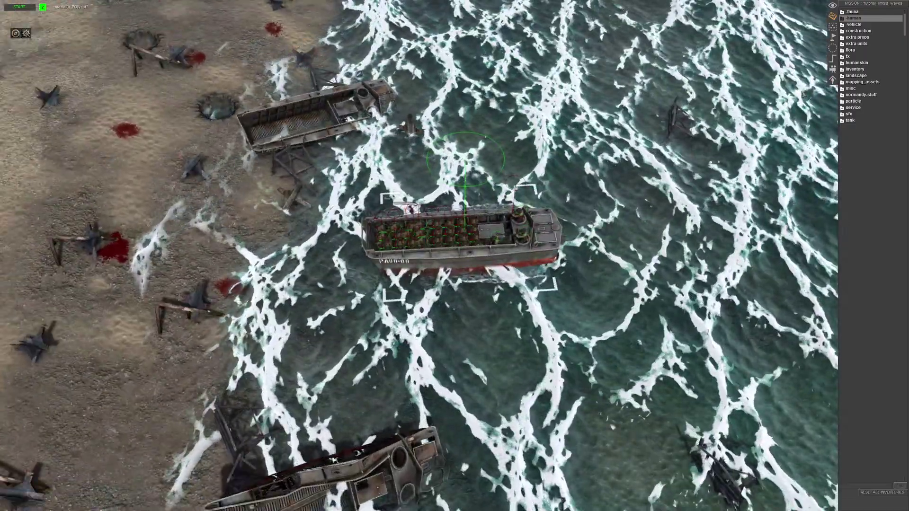
- Place offshore route waypoints for the second landing craft in the existing US landing craft waypoint group
left_click(833, 37)
left_click(860, 24)
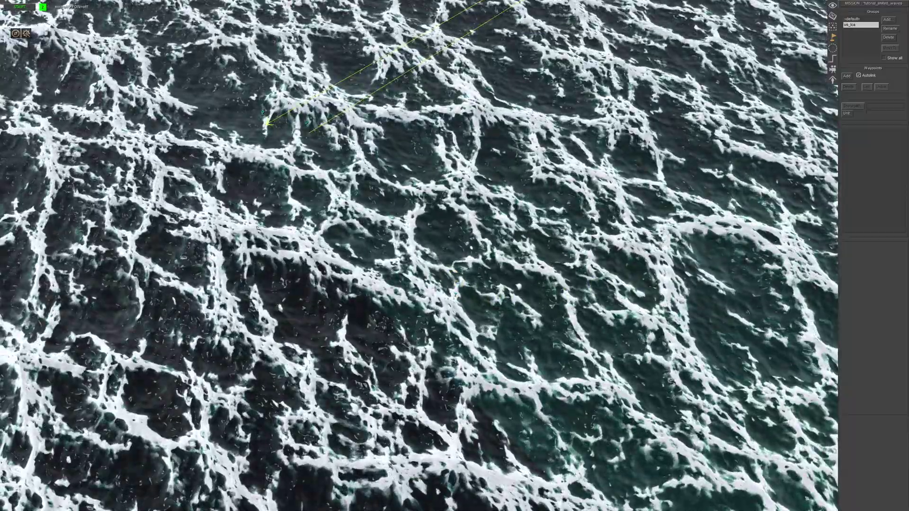
left_click(455, 293)
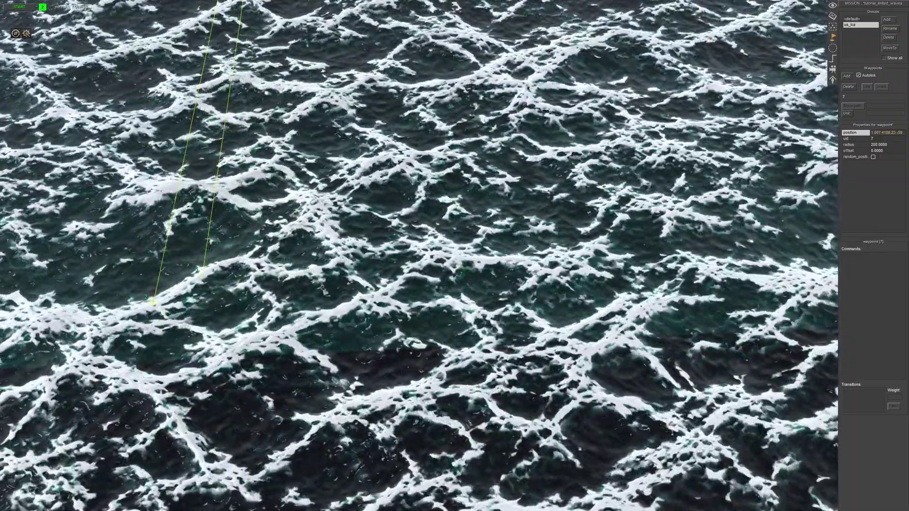
key("Up")
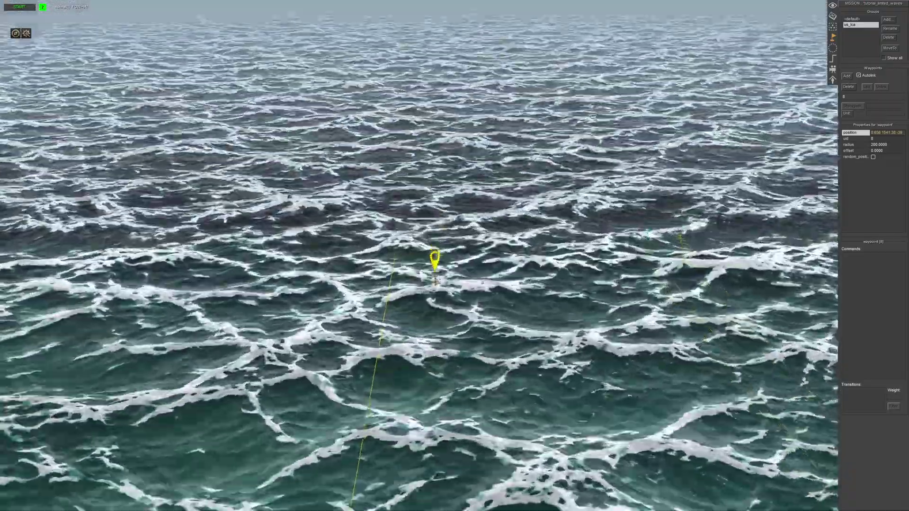
- Add a delete command to waypoint 9 at the offshore end of the landing craft's return route
middle_click_drag(435, 279, 443, 242)
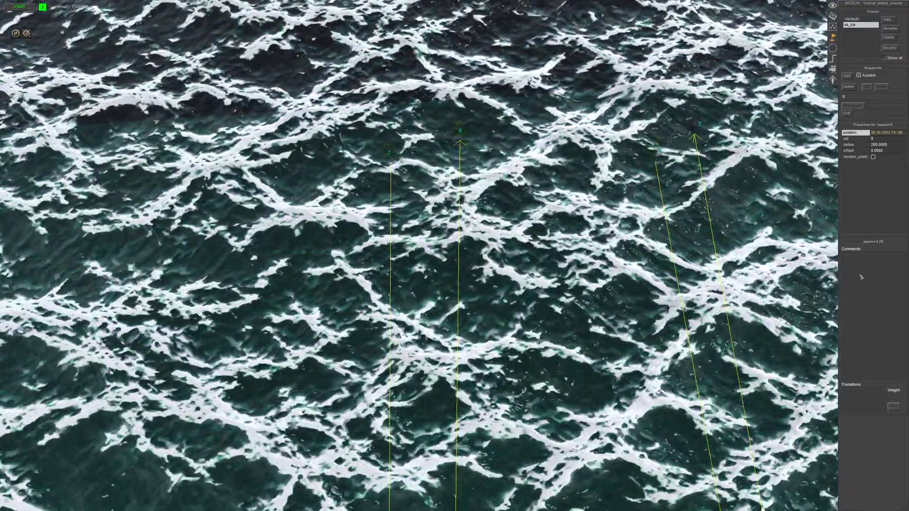
double_click(862, 278)
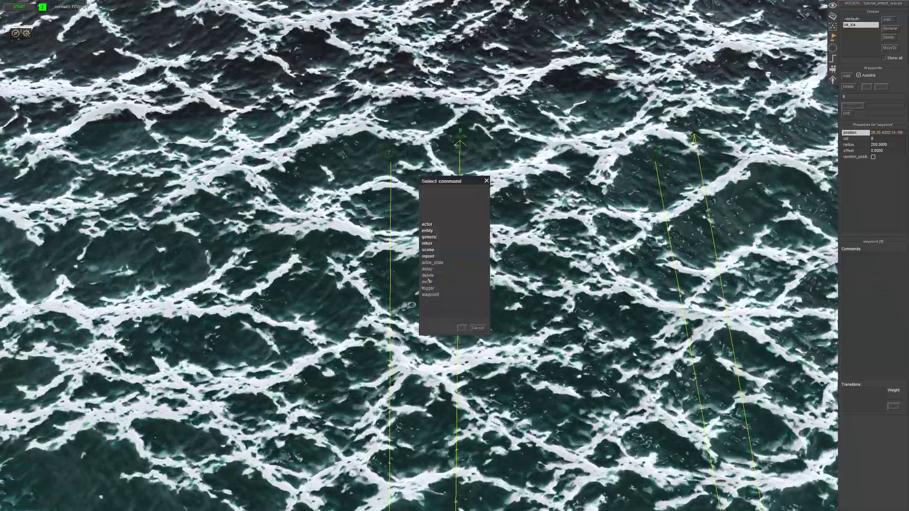
double_click(428, 277)
left_click(491, 312)
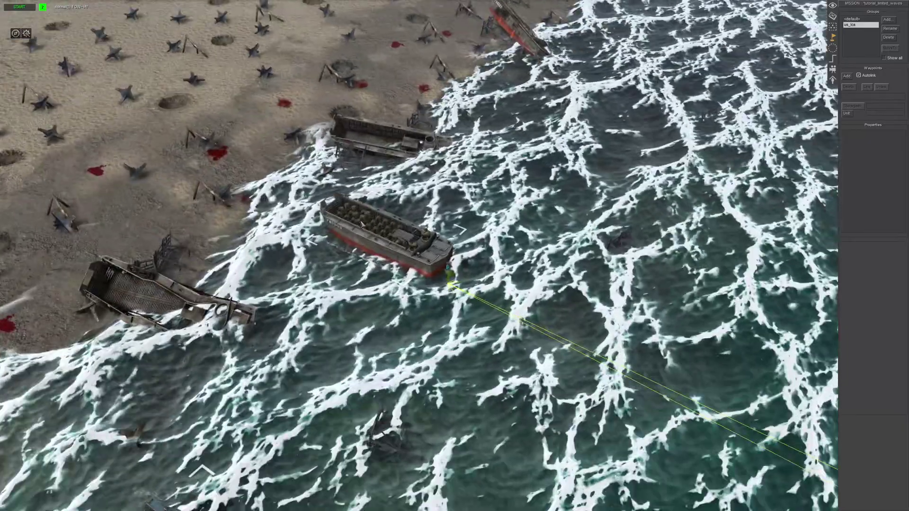
- Add a waypoint command with the suspend action for the us_lcvp_2 tag to the waypoint at the landing craft's stern
left_click_drag(473, 312, 475, 312)
scroll(447, 362, "up", 3)
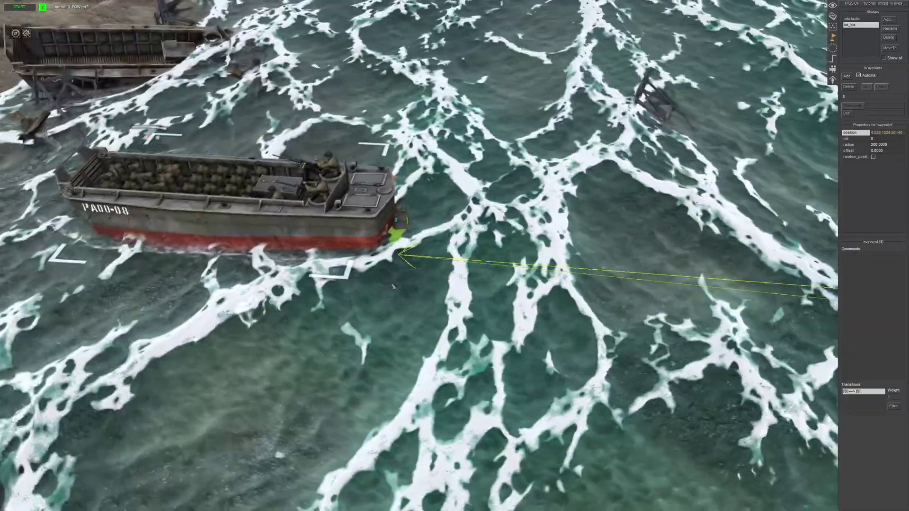
double_click(860, 265)
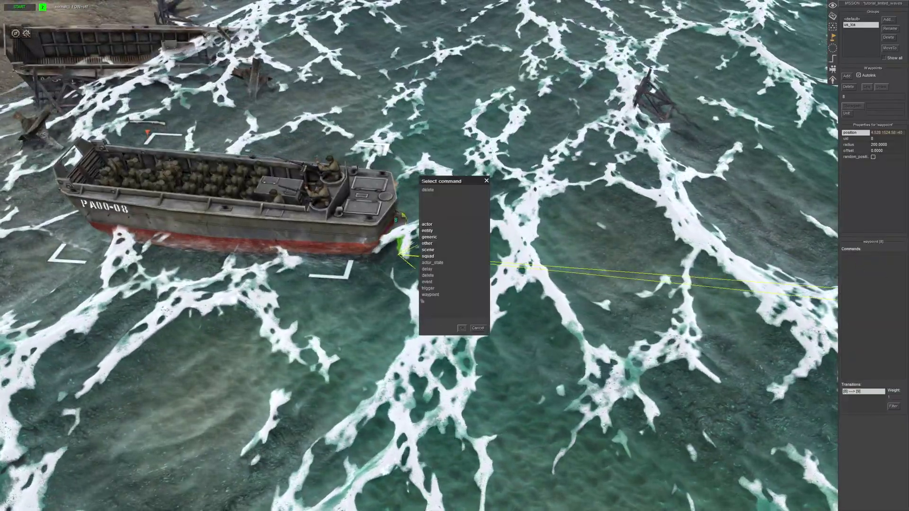
double_click(427, 294)
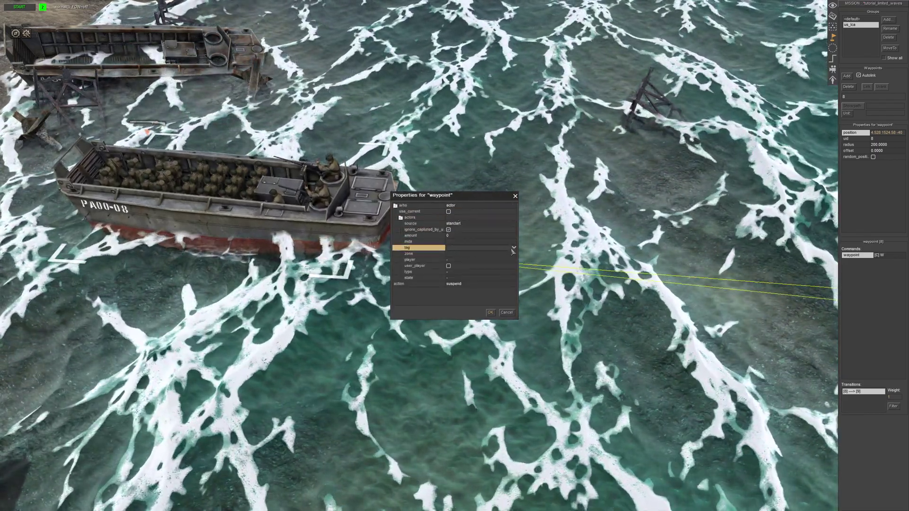
left_click(490, 313)
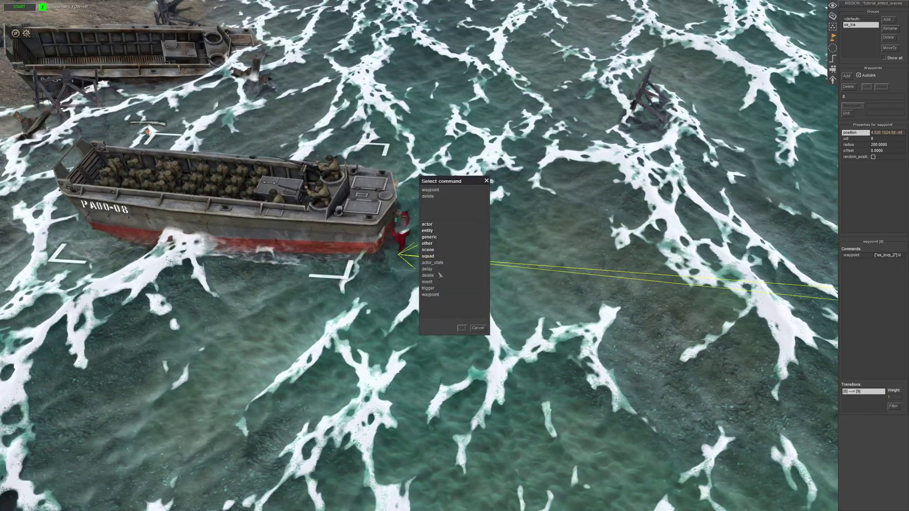
- Extend the stern waypoint's commands with an effect on us_lcvp_2, preceded and followed by a delay of 1
double_click(437, 269)
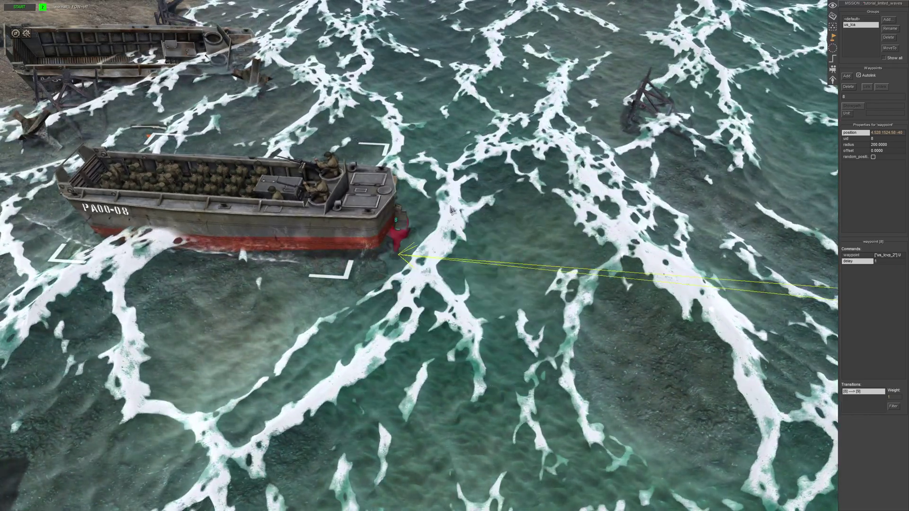
right_click(851, 276)
left_click(860, 279)
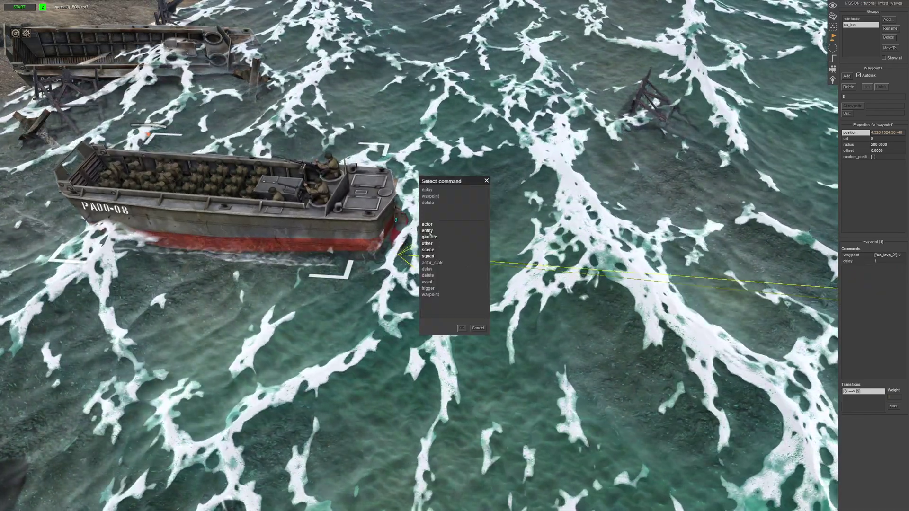
double_click(430, 237)
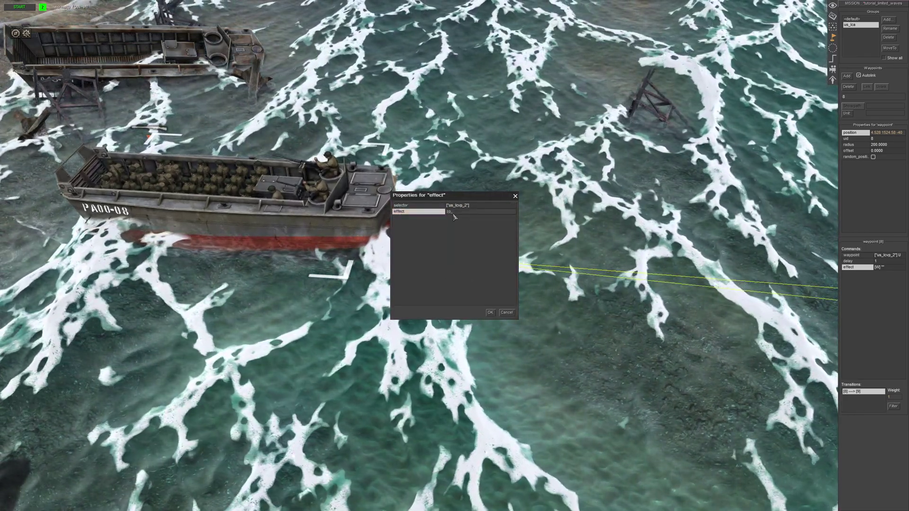
key("Return")
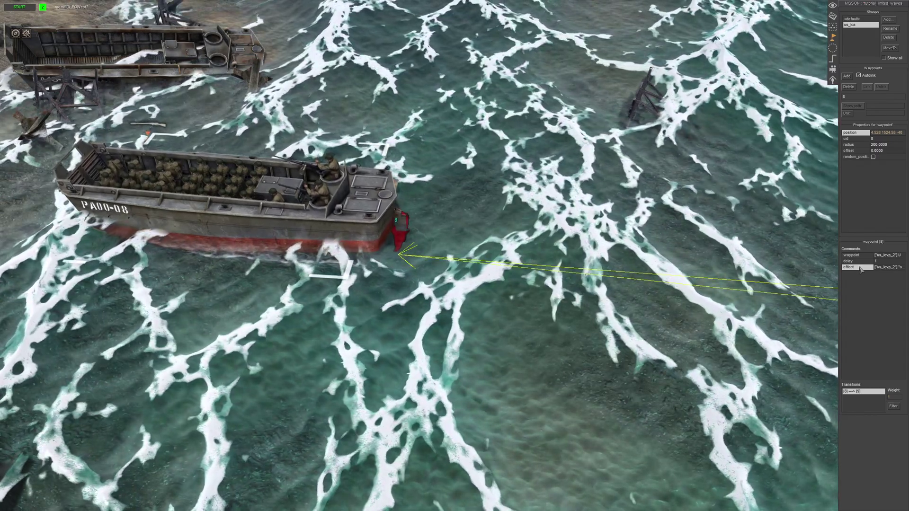
left_click(847, 262)
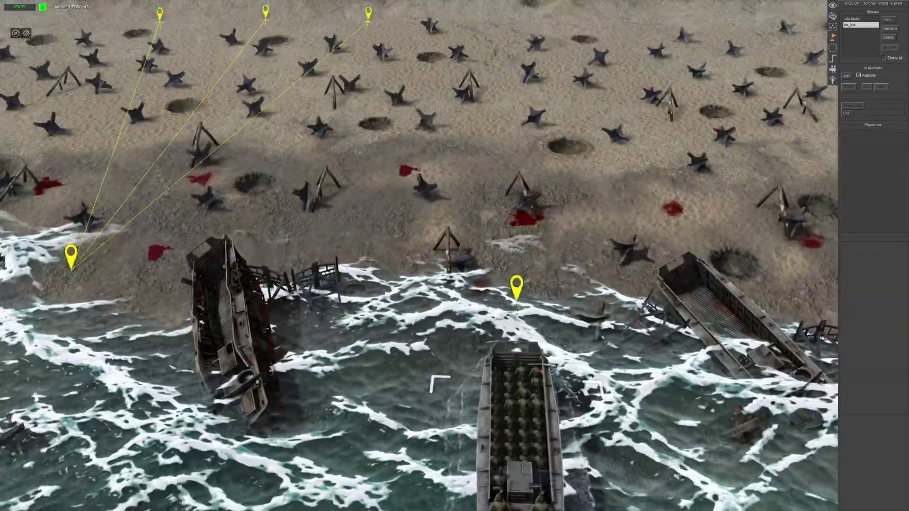
- Link the shoreline waypoint in front of the landing craft to three waypoints across the upper beach, creating the missing ones
left_click(509, 251)
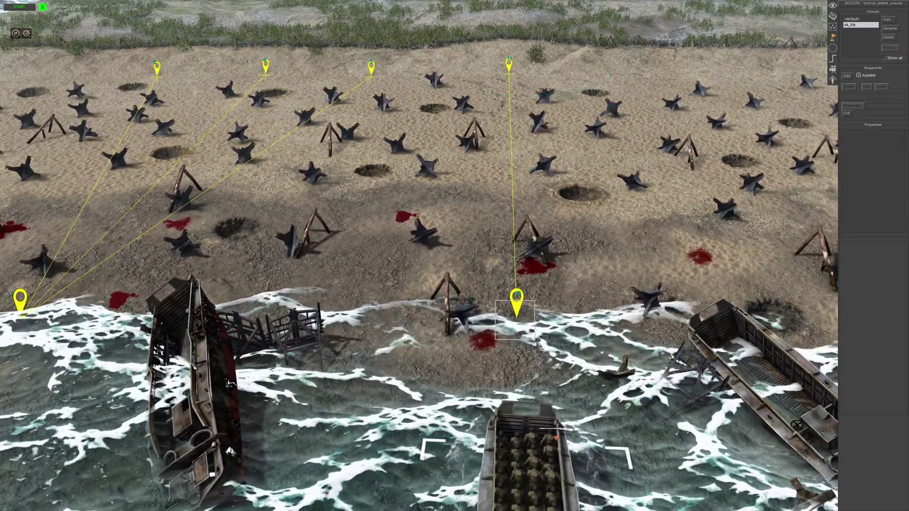
left_click_drag(537, 344, 535, 341)
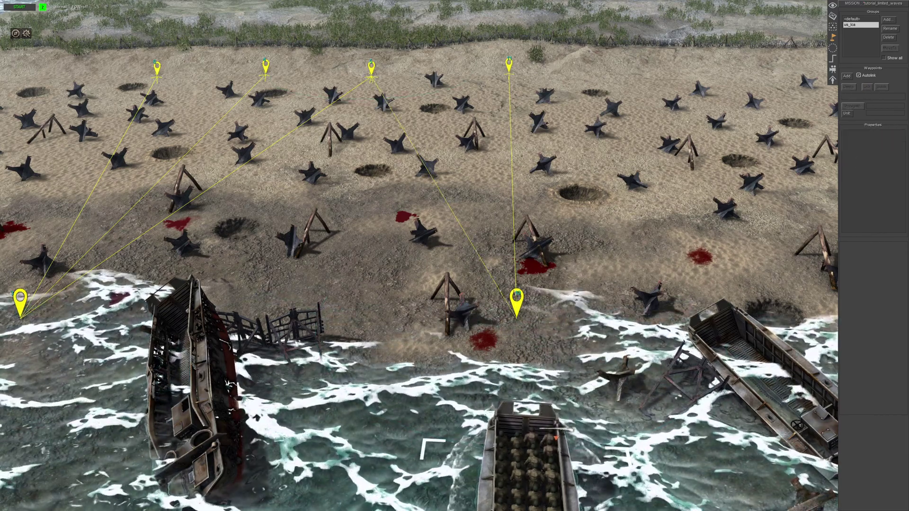
left_click(517, 304)
left_click(846, 75)
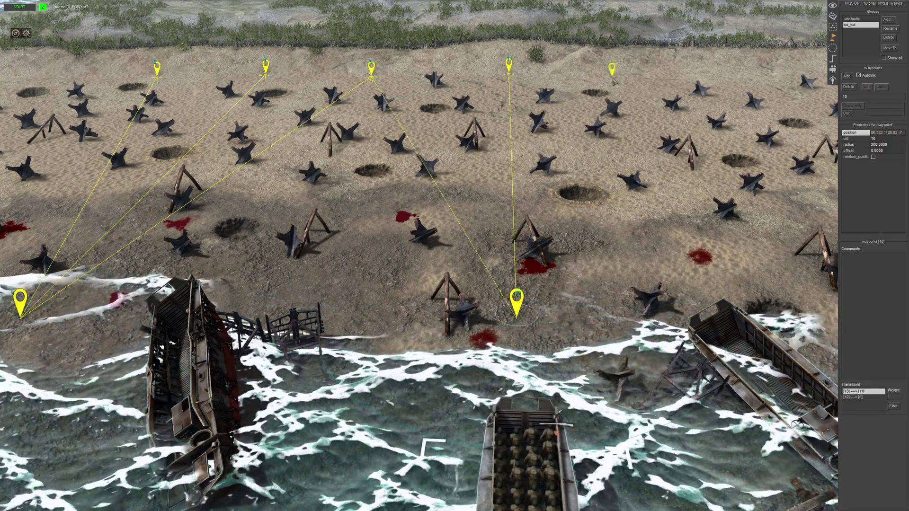
left_click(635, 79)
right_click(635, 104)
key("Down")
left_click(395, 240)
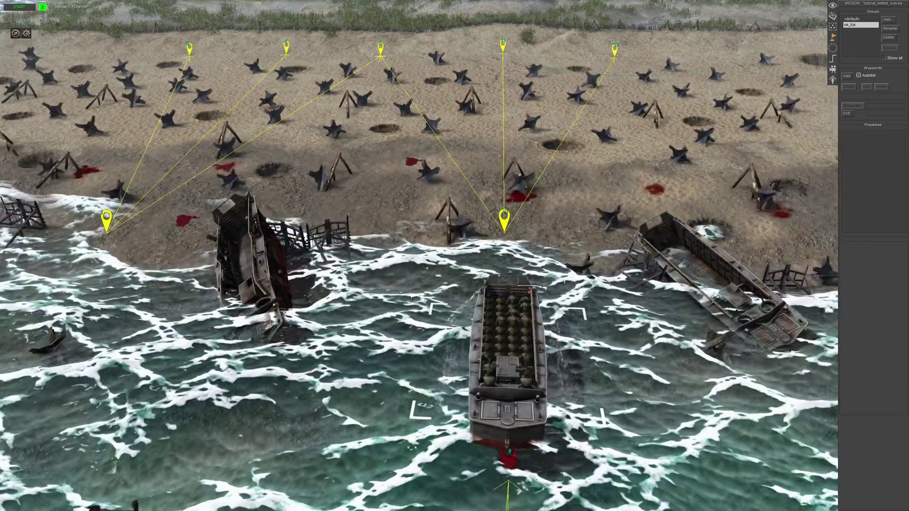
- Add an emit command to the waypoint at the landing craft's stern and set its selector to the us_lcvp_2 tag
middle_click_drag(394, 240, 611, 240)
key("Right")
middle_click_drag(626, 353, 648, 352)
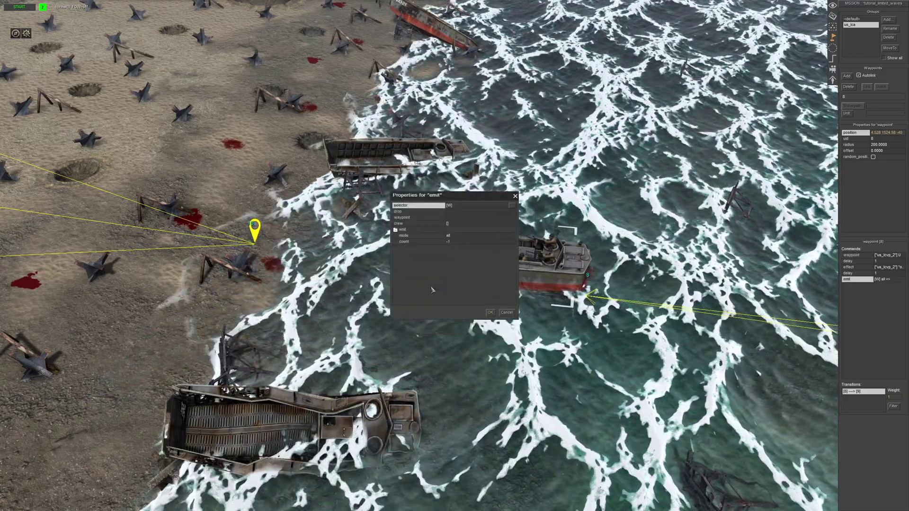
left_click(511, 205)
left_click(480, 205)
left_click(461, 212)
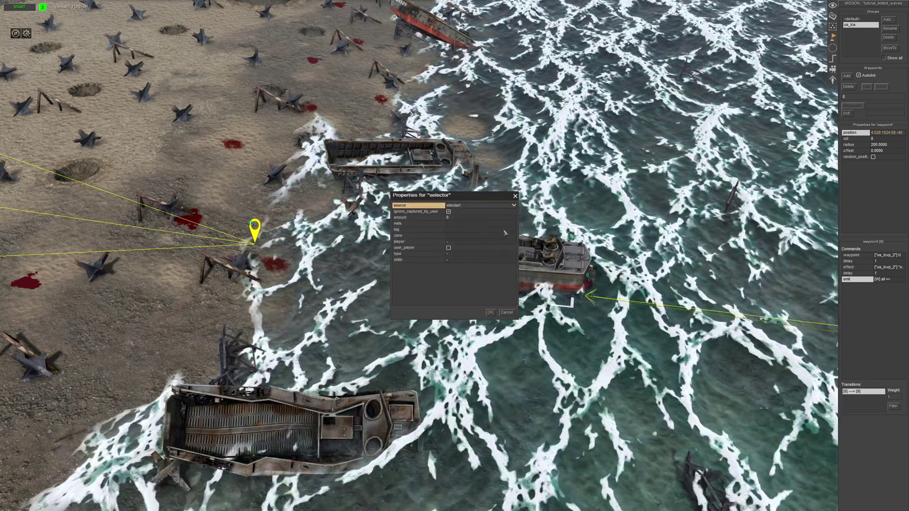
left_click(514, 231)
left_click(515, 230)
left_click(482, 268)
left_click(490, 313)
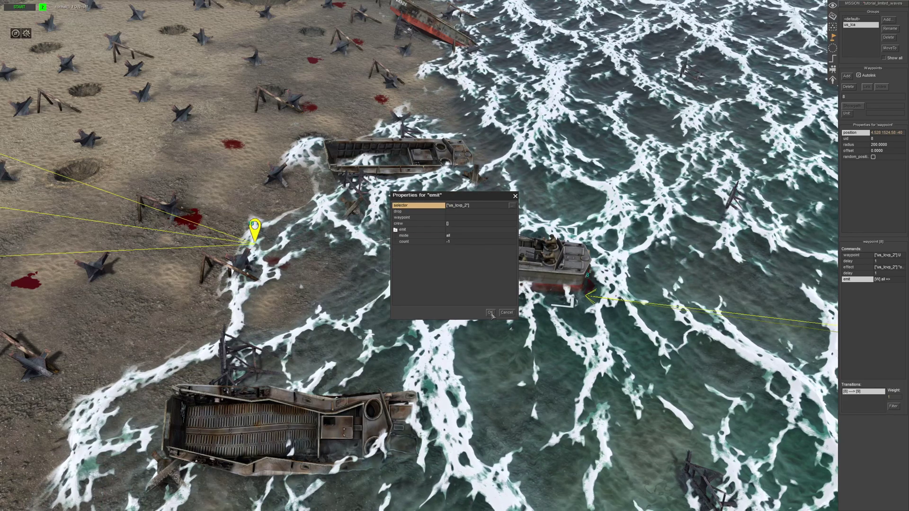
- Set the emit command's target waypoint to 10 and choose a tag for its crew selector
left_click(450, 218)
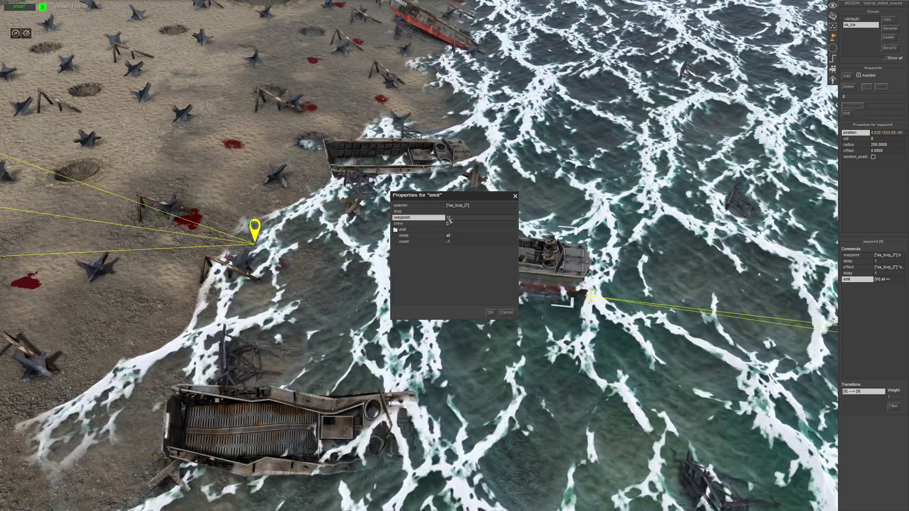
type("10")
double_click(450, 224)
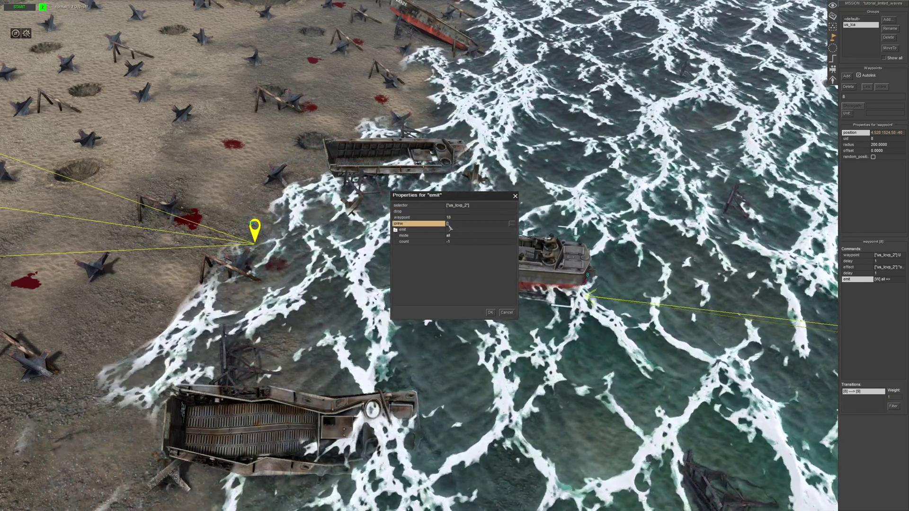
left_click(515, 230)
left_click(515, 230)
left_click(469, 267)
left_click(490, 313)
left_click(490, 312)
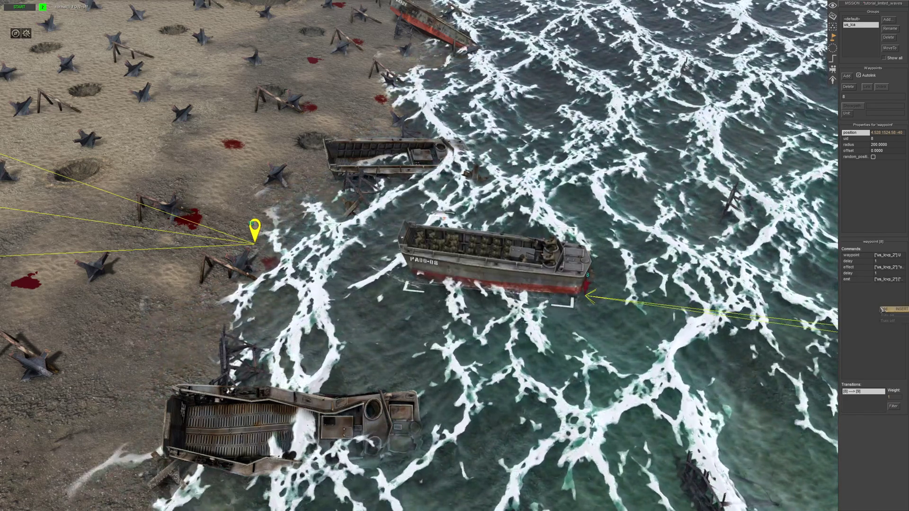
- Add an actor_state command to the stern waypoint with a standard selector using the us_lcvp_inf_2 tag
double_click(867, 294)
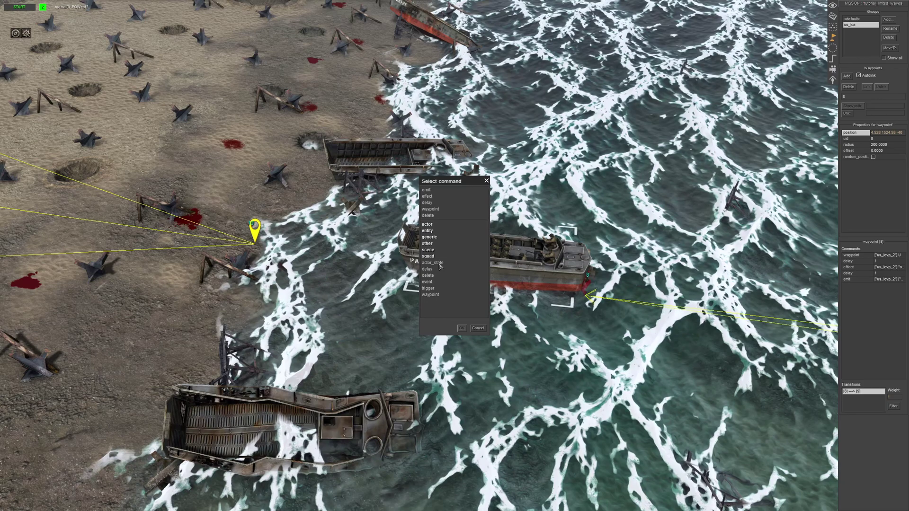
double_click(438, 263)
double_click(456, 206)
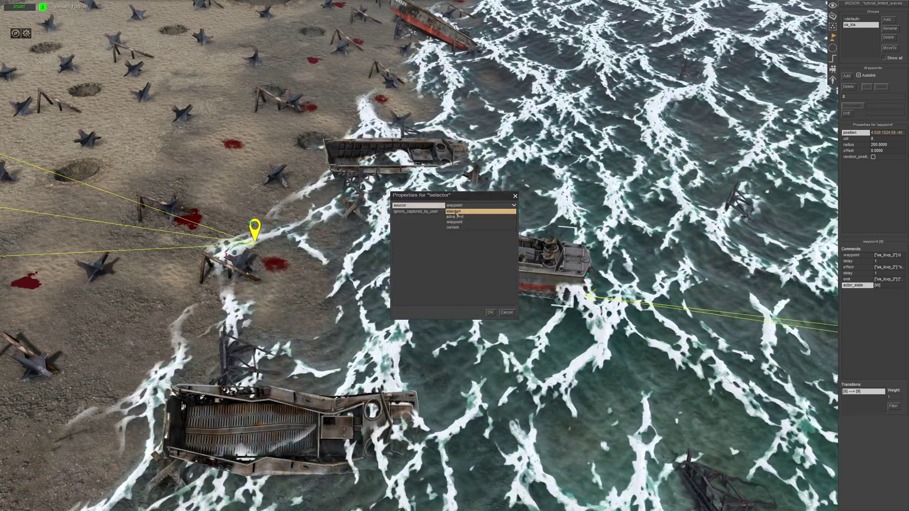
left_click(454, 212)
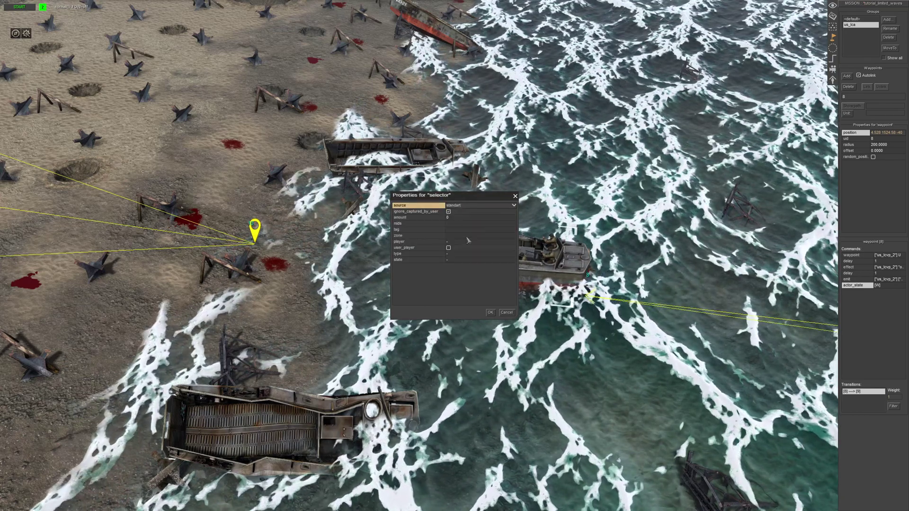
left_click(478, 229)
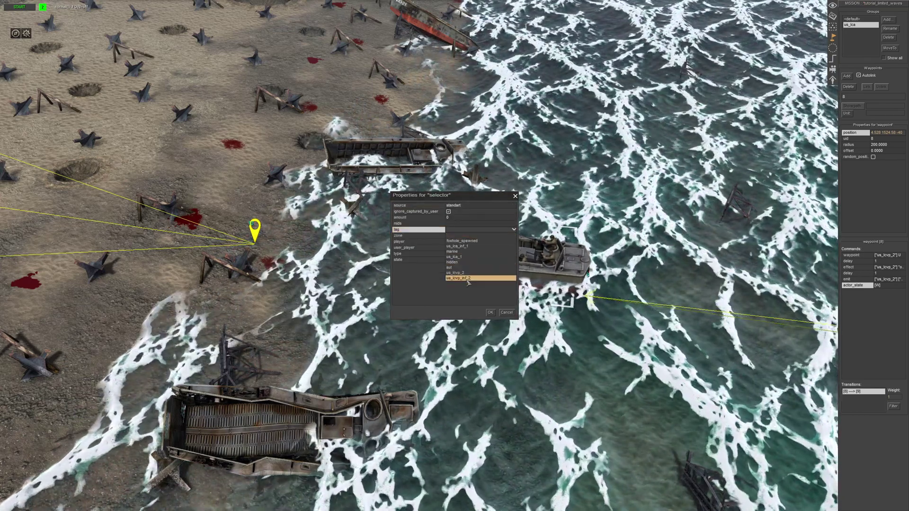
left_click(468, 278)
left_click(490, 313)
- Configure the infantry's actor_state with AI control, return fire mode, free move mode, weapon_prepare on, assault speed and no_retreat on
left_click(453, 217)
left_click(452, 234)
left_click(452, 223)
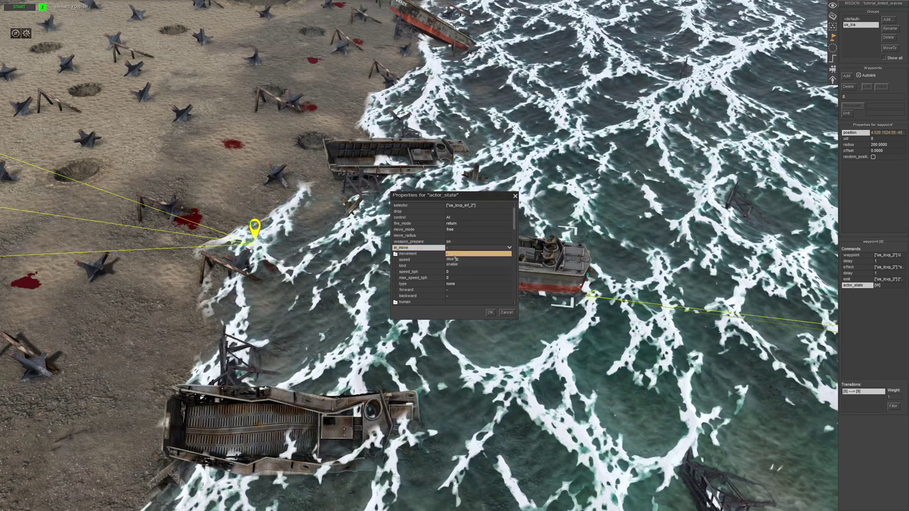
left_click(466, 278)
left_click(457, 304)
left_click(458, 272)
left_click(460, 287)
scroll(466, 295, "down", 1)
scroll(465, 293, "down", 3)
left_click(458, 284)
left_click(456, 295)
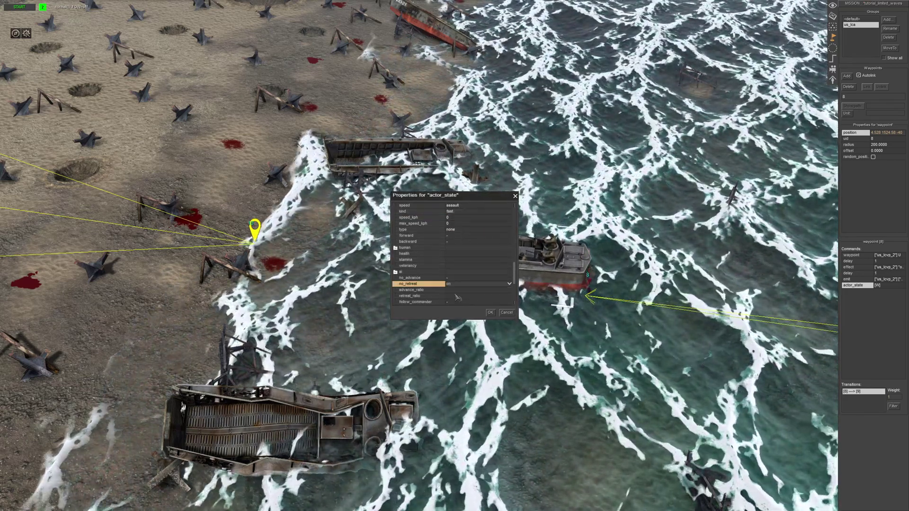
left_click(490, 313)
- Extend the stern waypoint's commands with a delay, a copy of the us_lcvp_2 effect set to close, and a delay of 1
left_click(853, 273)
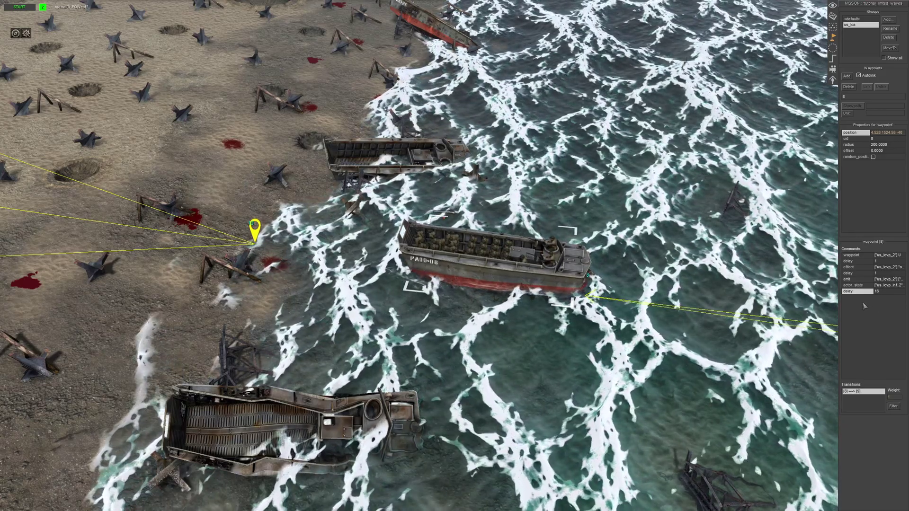
left_click(856, 267)
key("ctrl+c")
key("ctrl+v")
double_click(854, 298)
left_click(463, 213)
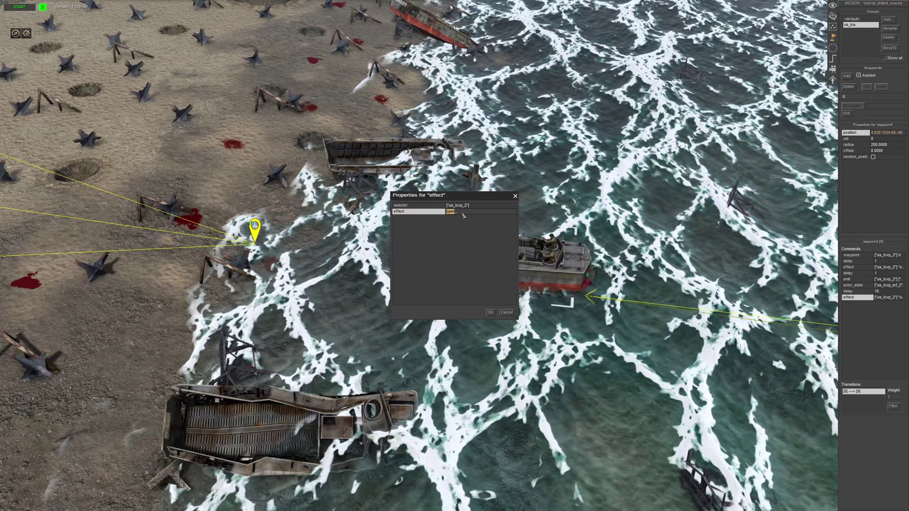
type("close")
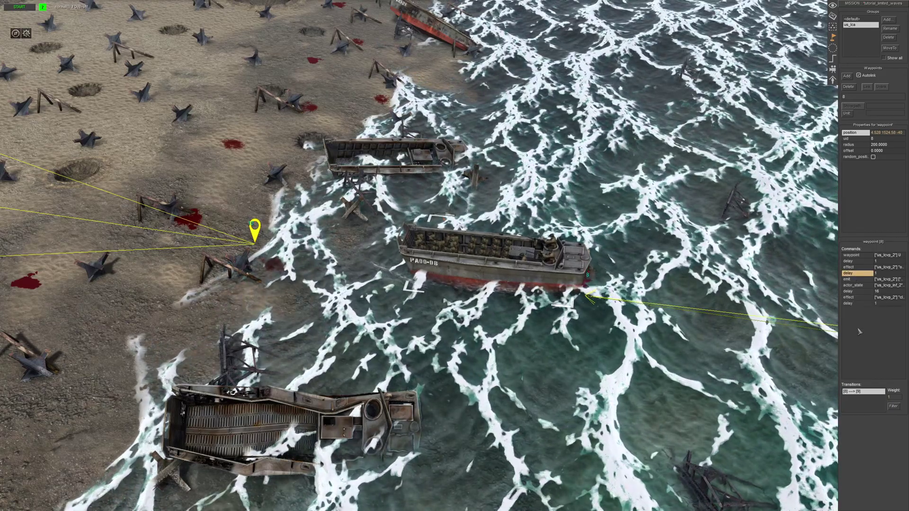
key("ctrl+v")
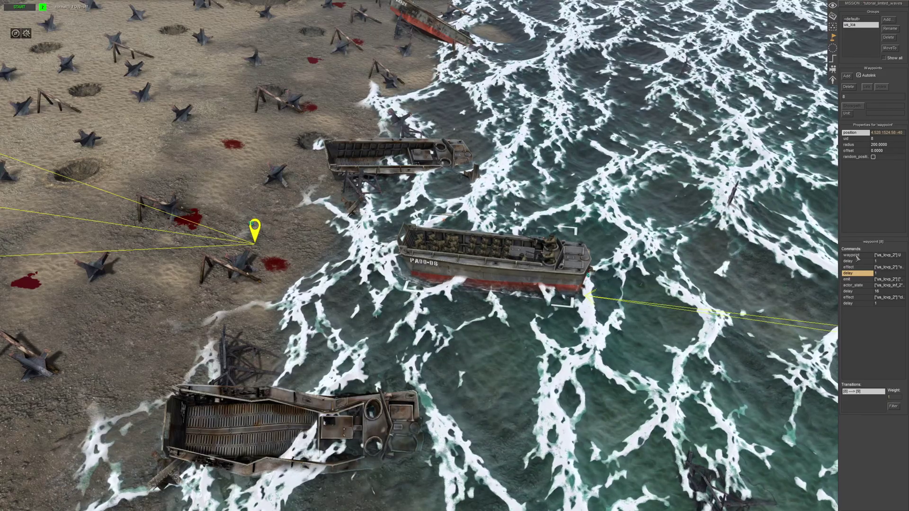
- Duplicate the us_lcvp_2 waypoint command at the end of the list and change its action to resume with direction forward
left_click(853, 255)
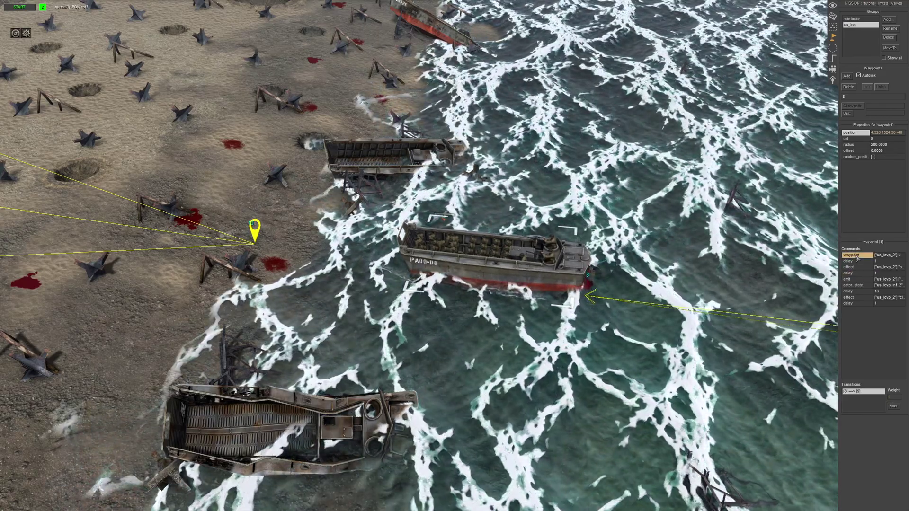
key("ctrl+v")
double_click(857, 310)
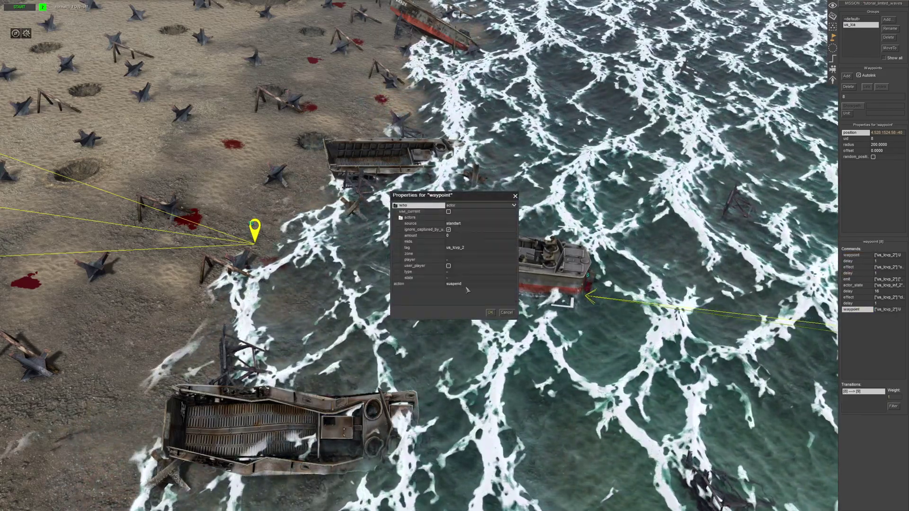
left_click(471, 284)
left_click(472, 284)
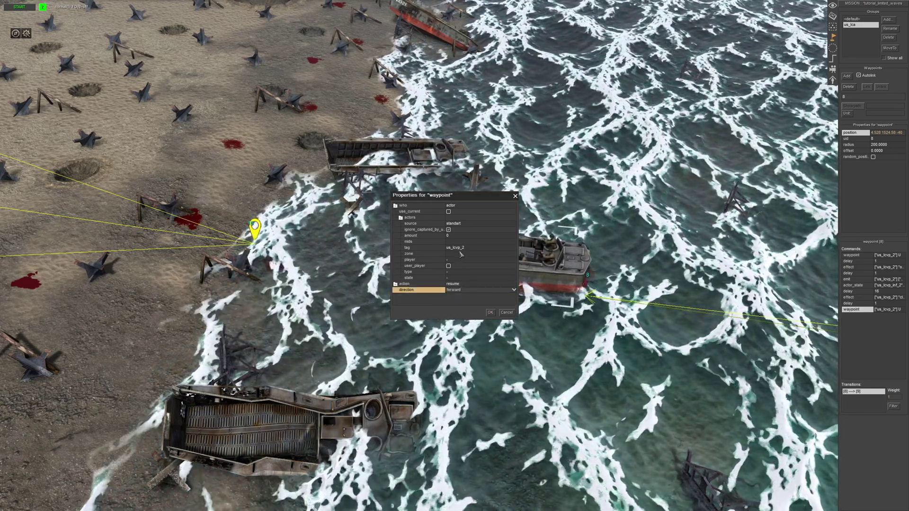
left_click(490, 312)
- Create a new trigger named lcvp_1 in the usa/marine trigger group
scroll(468, 312, "down", 3)
middle_click_drag(469, 313, 552, 235)
left_click(561, 225)
left_click(833, 58)
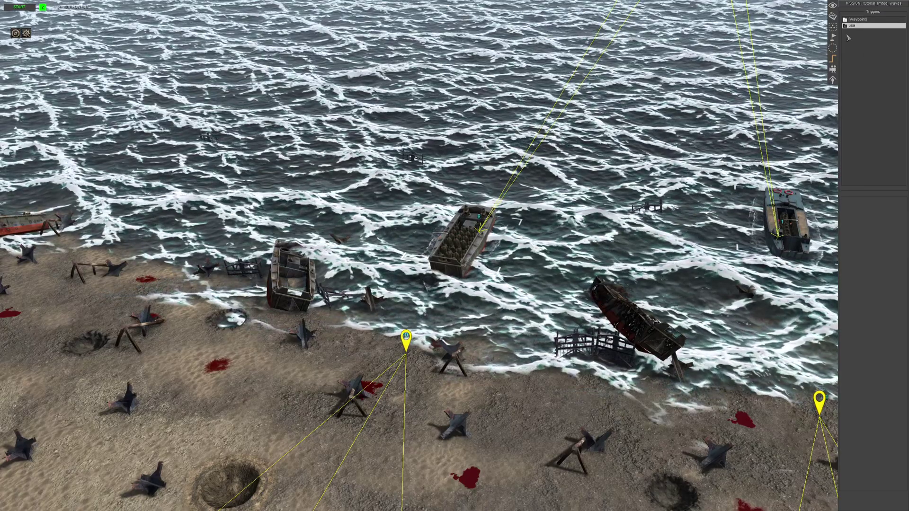
left_click(846, 26)
left_click(850, 31)
left_click(860, 38)
right_click(860, 38)
left_click(866, 44)
type("_1")
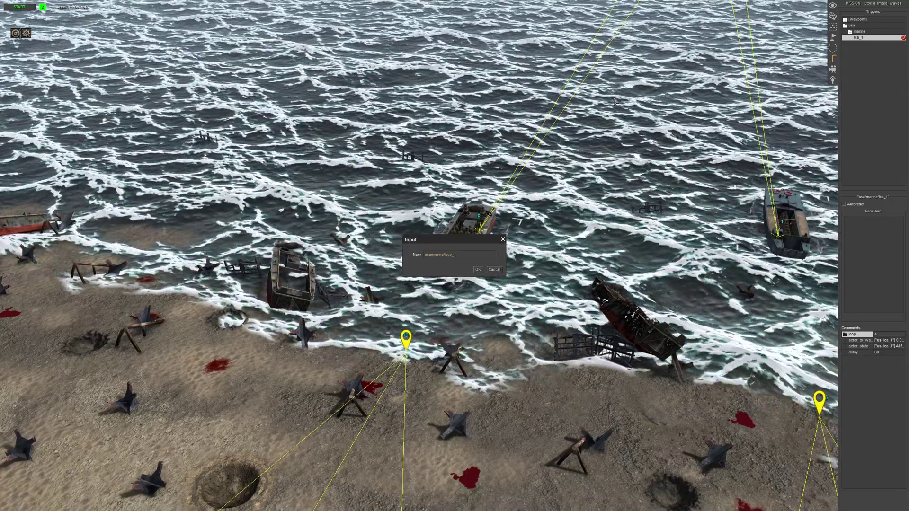
key("Return")
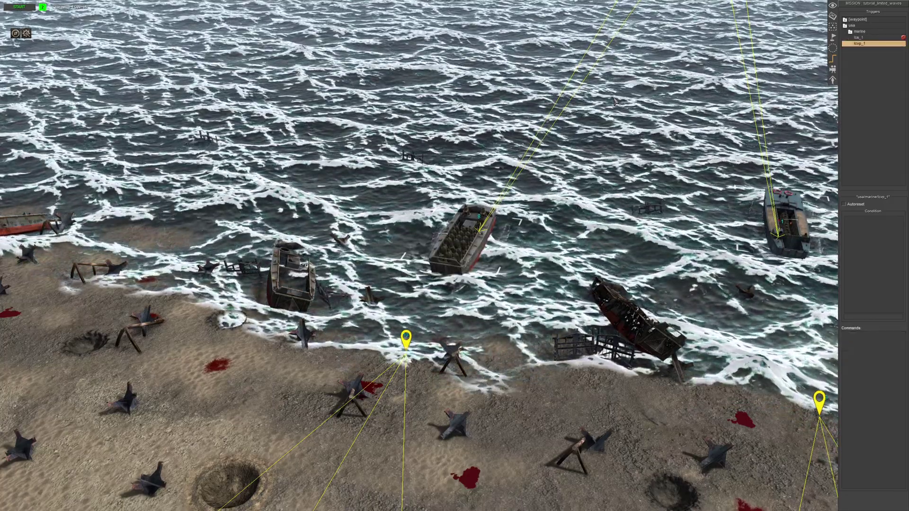
- Add a loop of 4 to the lcvp_1 trigger containing an actor_to_waypoint command that selects the us_lcvp_2 tag
key("Up")
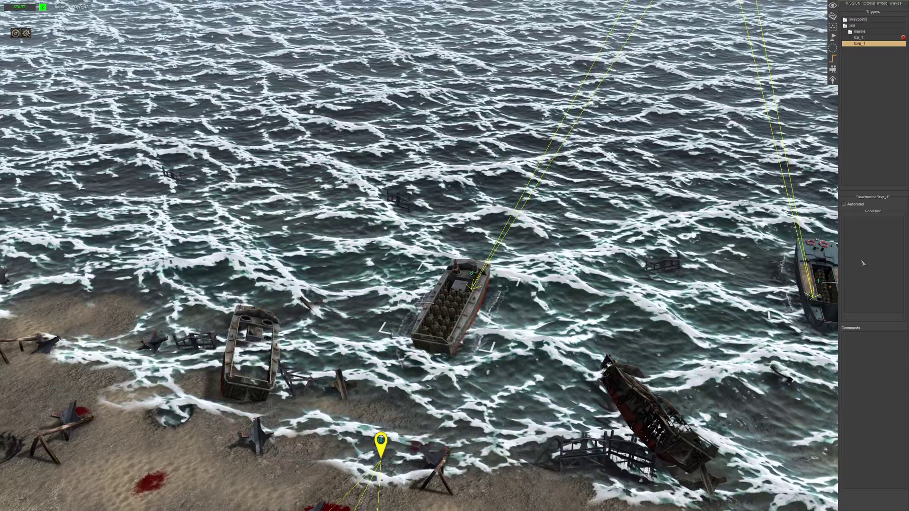
right_click(861, 345)
left_click(864, 347)
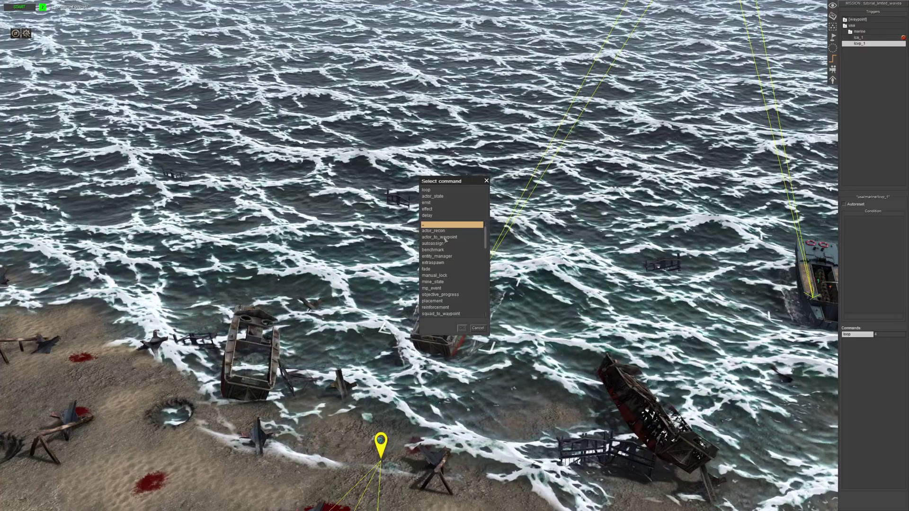
left_click(512, 206)
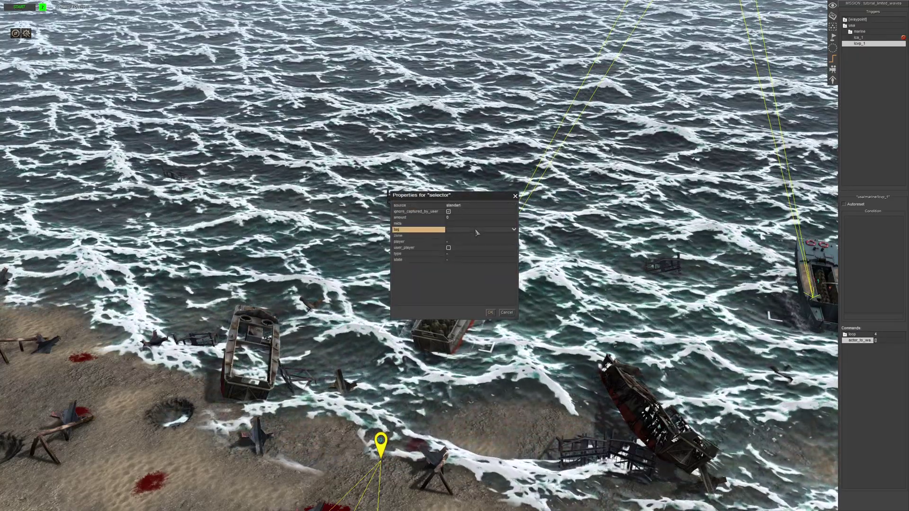
left_click(512, 229)
left_click(487, 264)
left_click(490, 312)
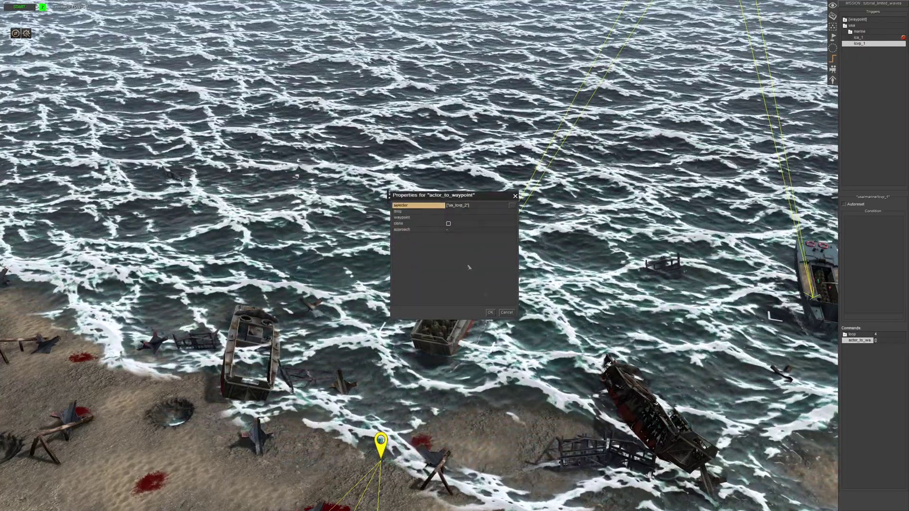
- Set the actor_to_waypoint command to waypoint 7 with clone enabled and the safe teleport & rotate approach
left_click(453, 219)
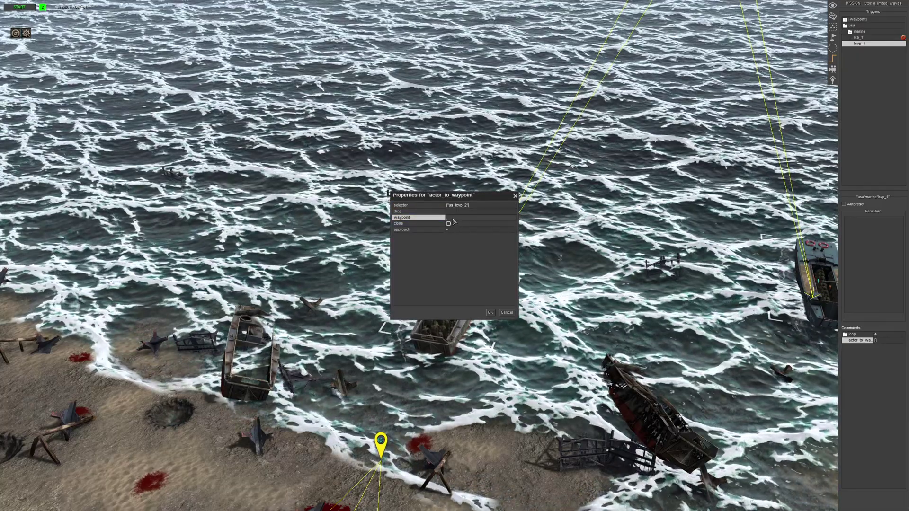
left_click(490, 313)
scroll(490, 314, "down", 5)
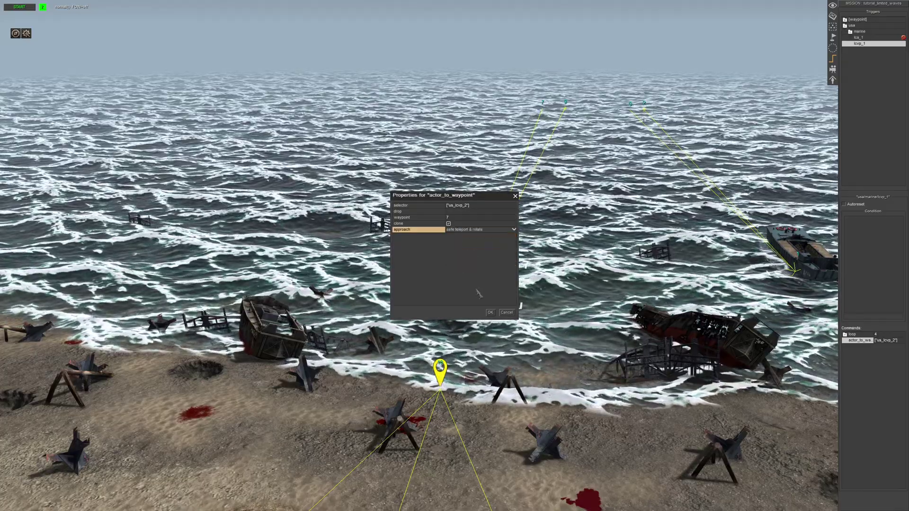
middle_click_drag(490, 313, 558, 336)
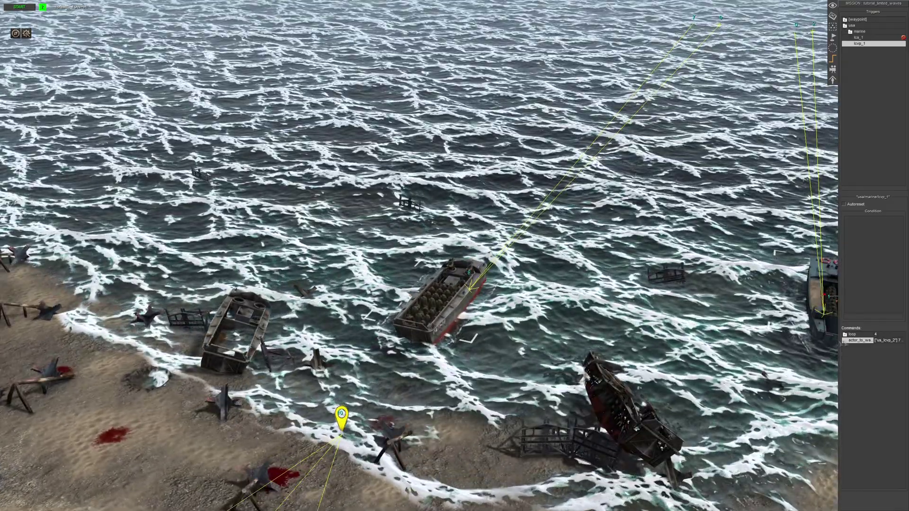
- Add an actor_state command inside the loop and set its selector to the us_lcvp_2 tag
right_click(860, 335)
left_click(861, 340)
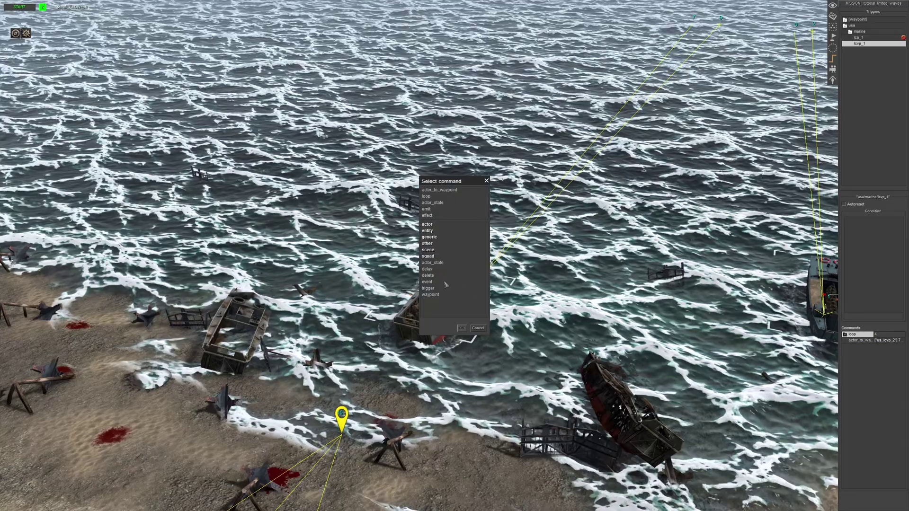
double_click(433, 262)
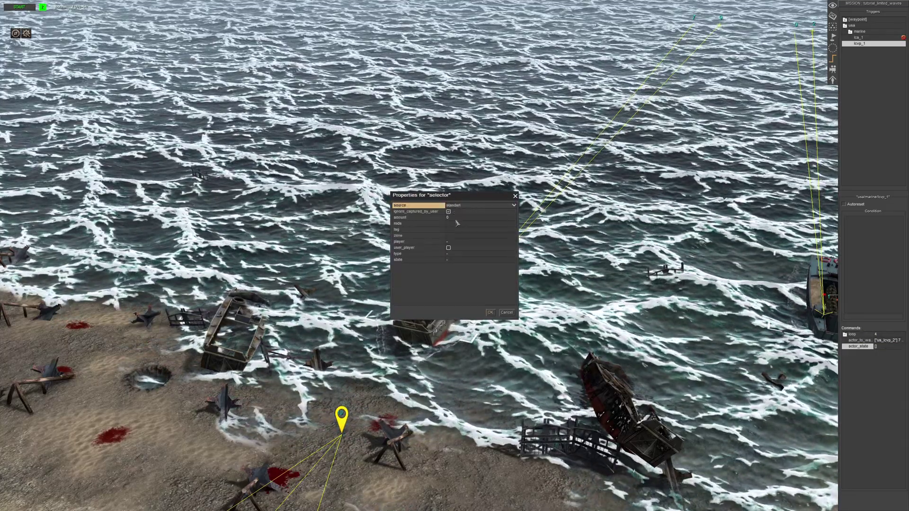
left_click(457, 230)
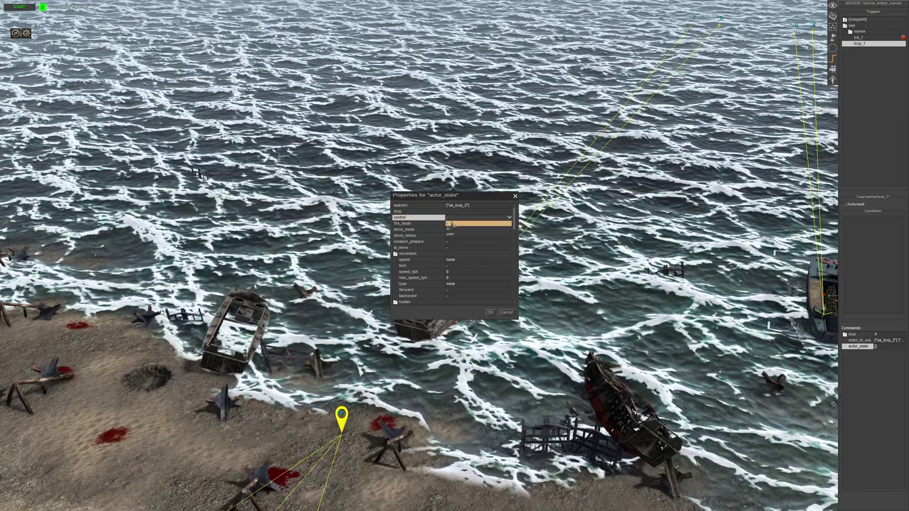
- Configure the landing craft's actor_state with AI control, return fire mode, hold move mode and weapon_prepare on
left_click(453, 231)
left_click(453, 241)
left_click(453, 242)
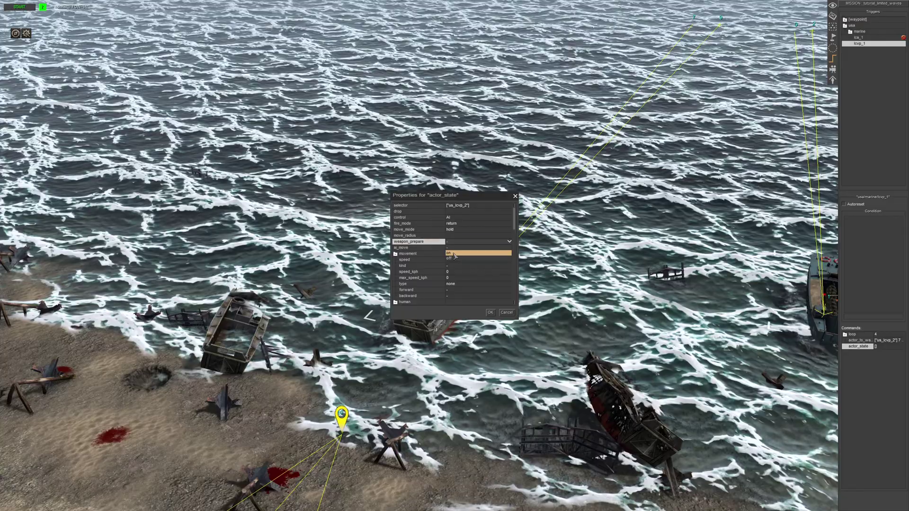
left_click(453, 254)
left_click(454, 260)
left_click(455, 279)
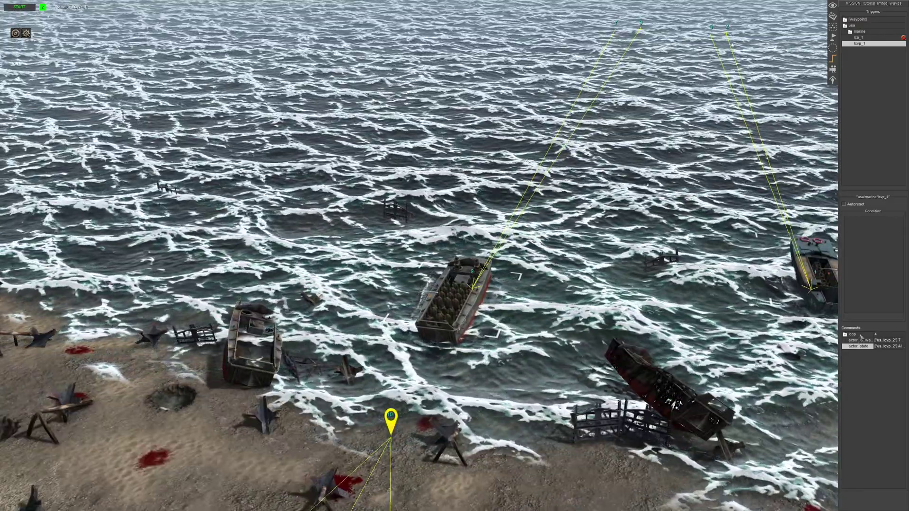
- Add a delay of 60 at the end of the loop
right_click(859, 336)
left_click(861, 337)
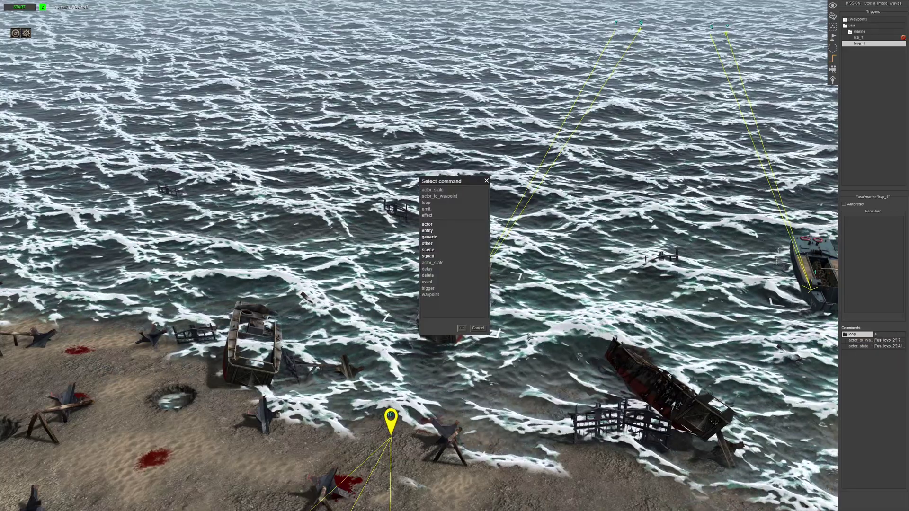
left_click(444, 247)
left_click(449, 206)
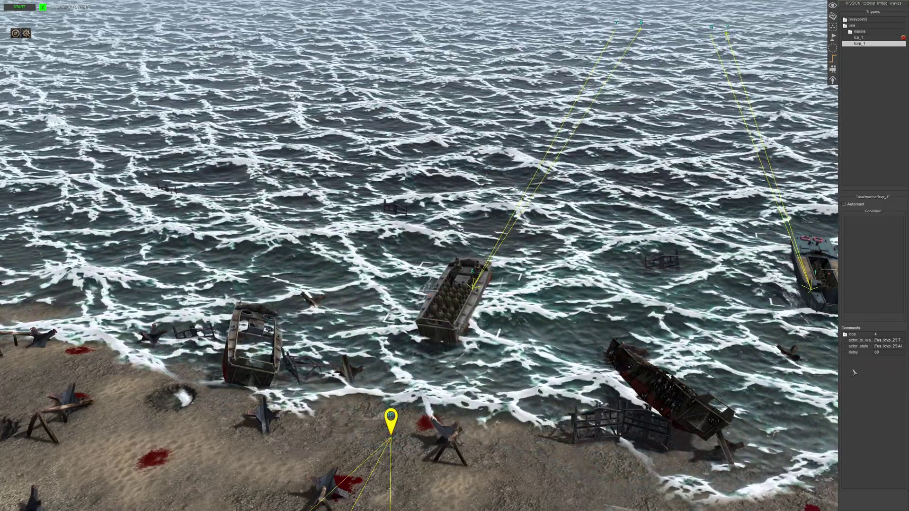
- Add the tag hidden to the second landing craft and its onboard units
middle_click_drag(400, 329, 743, 326)
key("F2")
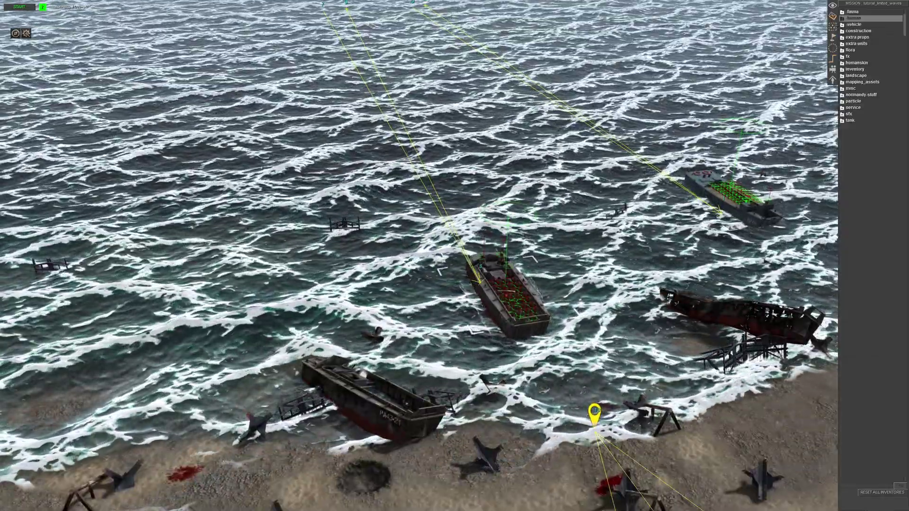
left_click(475, 297)
type("hidden")
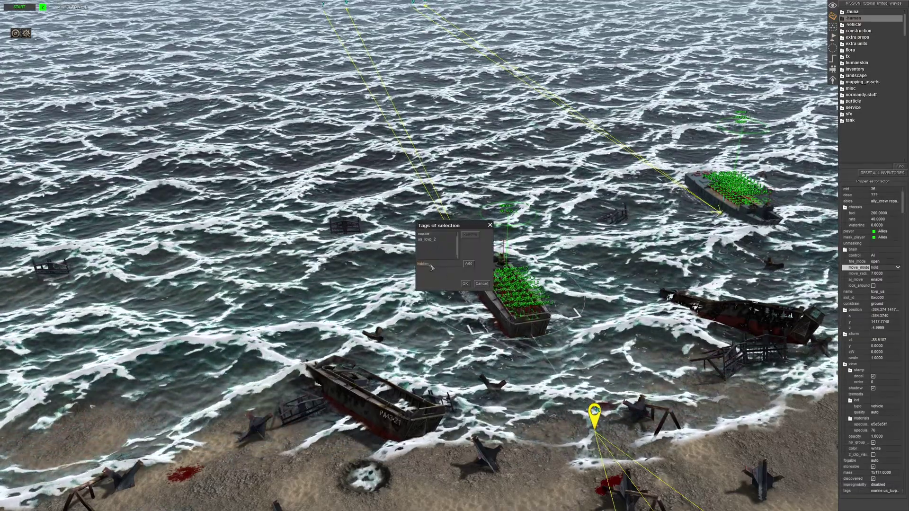
left_click(403, 234)
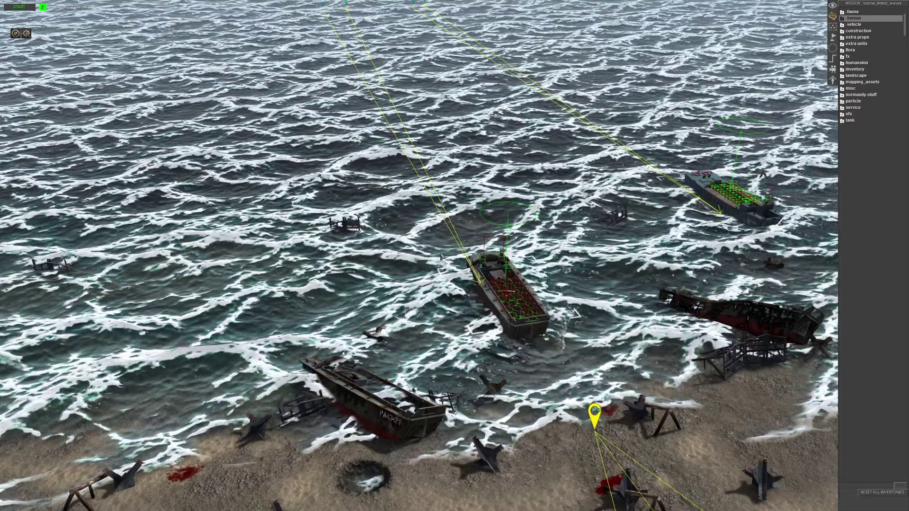